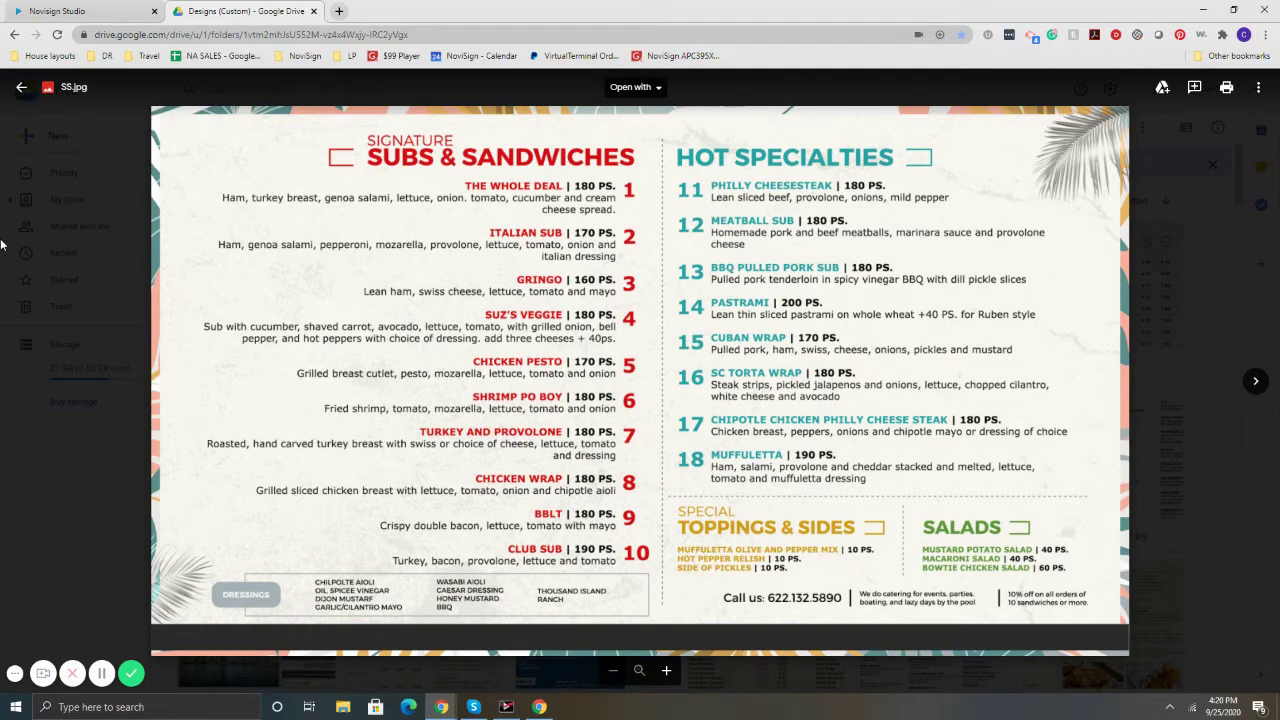
- Load novisign.com in a new Chrome tab and log in to NoviSign Studio's My Creatives page
{"action": "left_click", "coordinate": [2, 244]}
{"action": "left_click", "coordinate": [340, 11]}
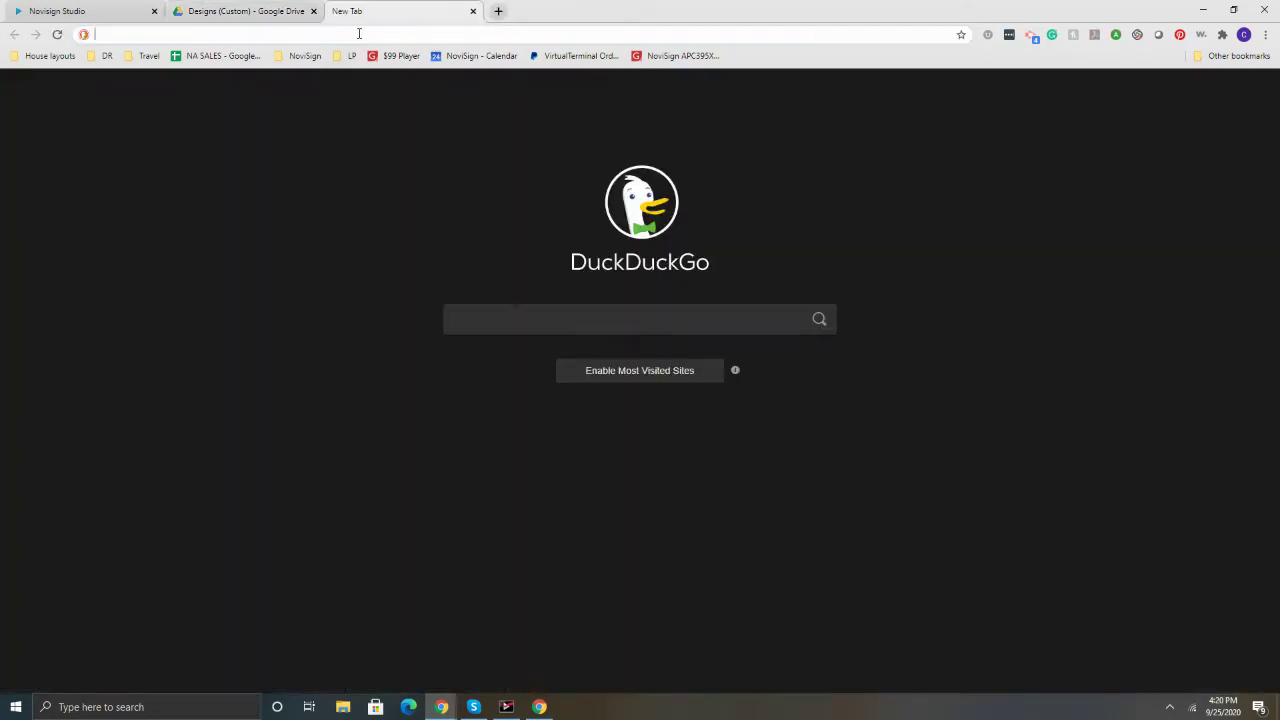
{"action": "type", "text": "novisign"}
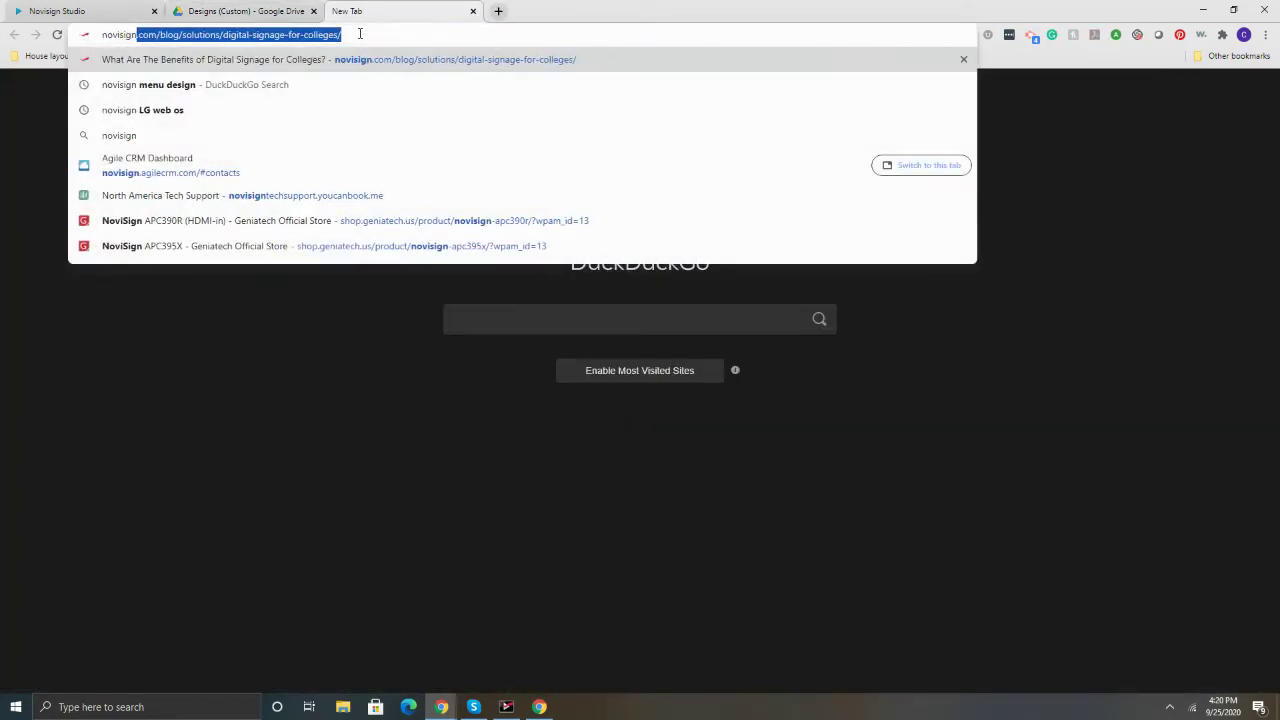
{"action": "type", "text": ".com"}
{"action": "key", "text": "Return"}
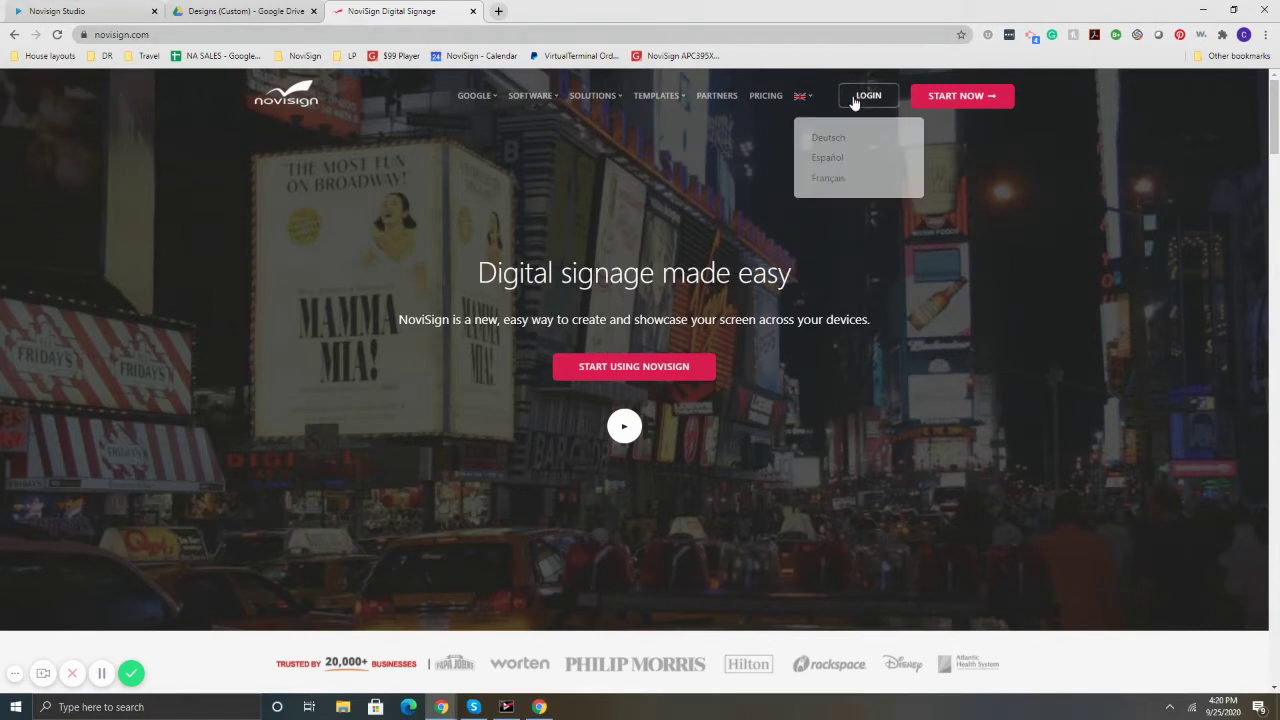
{"action": "mouse_move", "coordinate": [803, 96]}
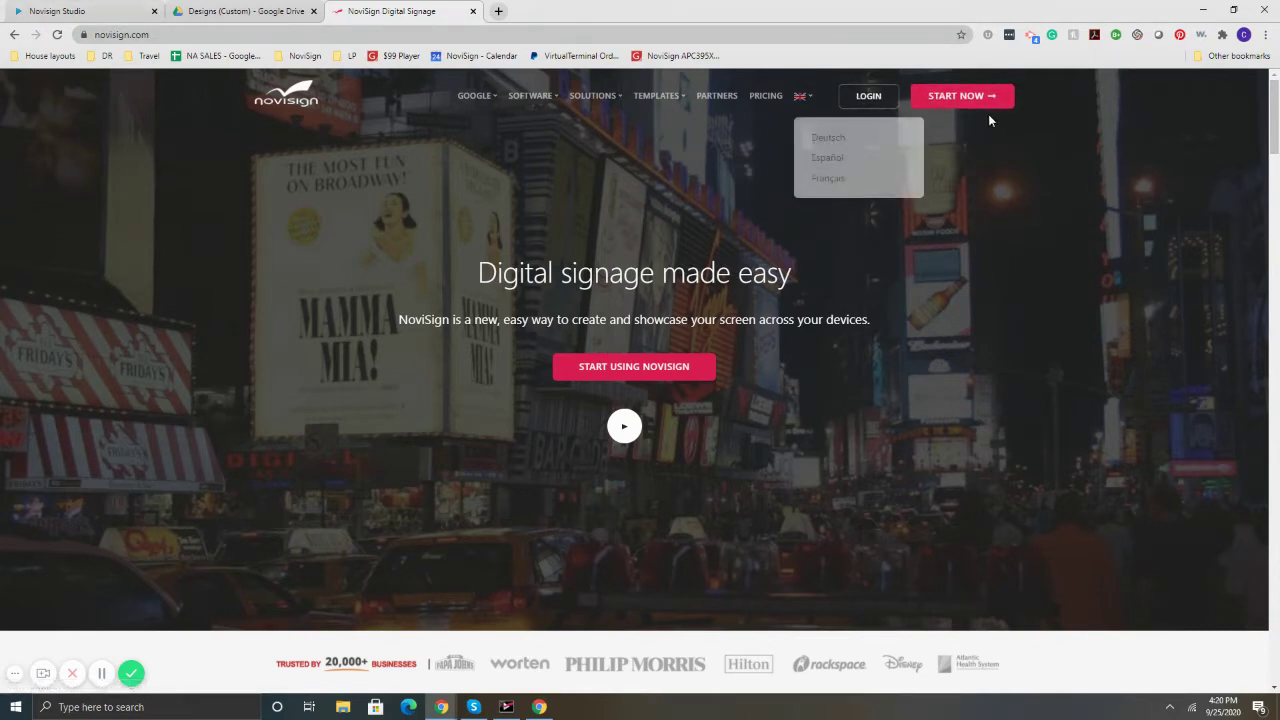
{"action": "left_click", "coordinate": [866, 100]}
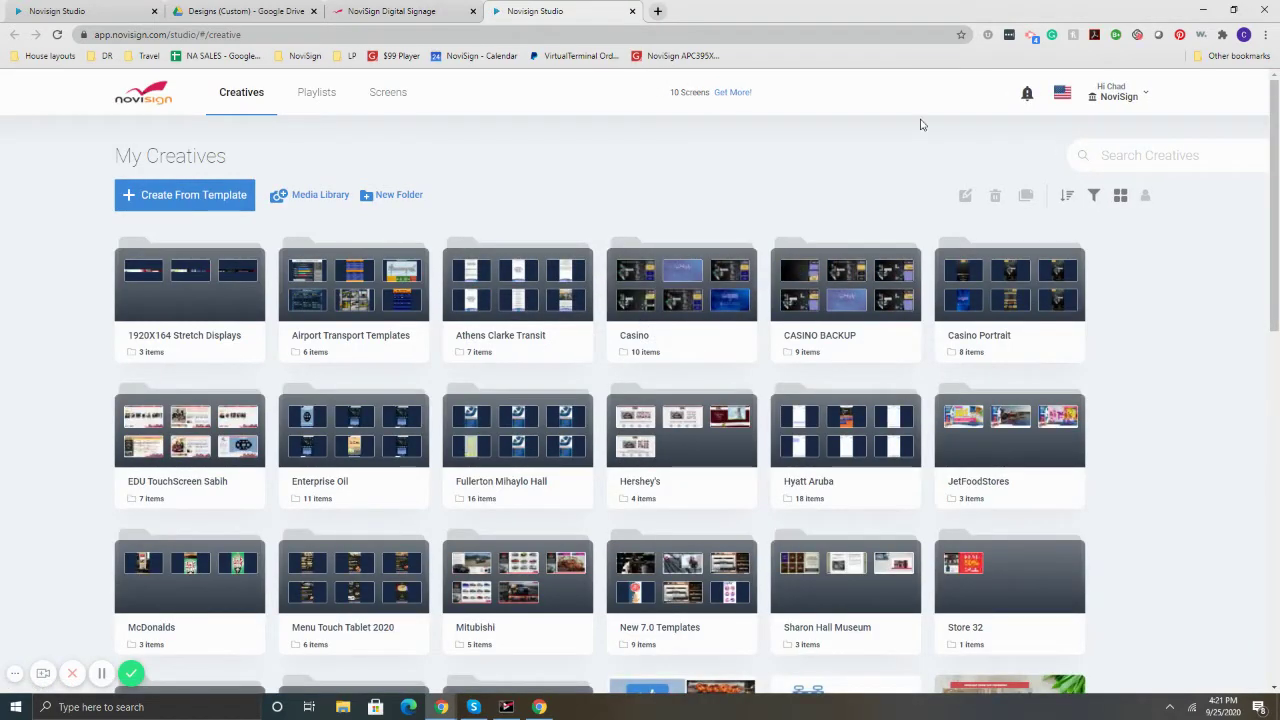
- Create a creative from the Menu PR 10 16 x 9 template in the Menu Boards category
{"action": "left_click", "coordinate": [192, 197]}
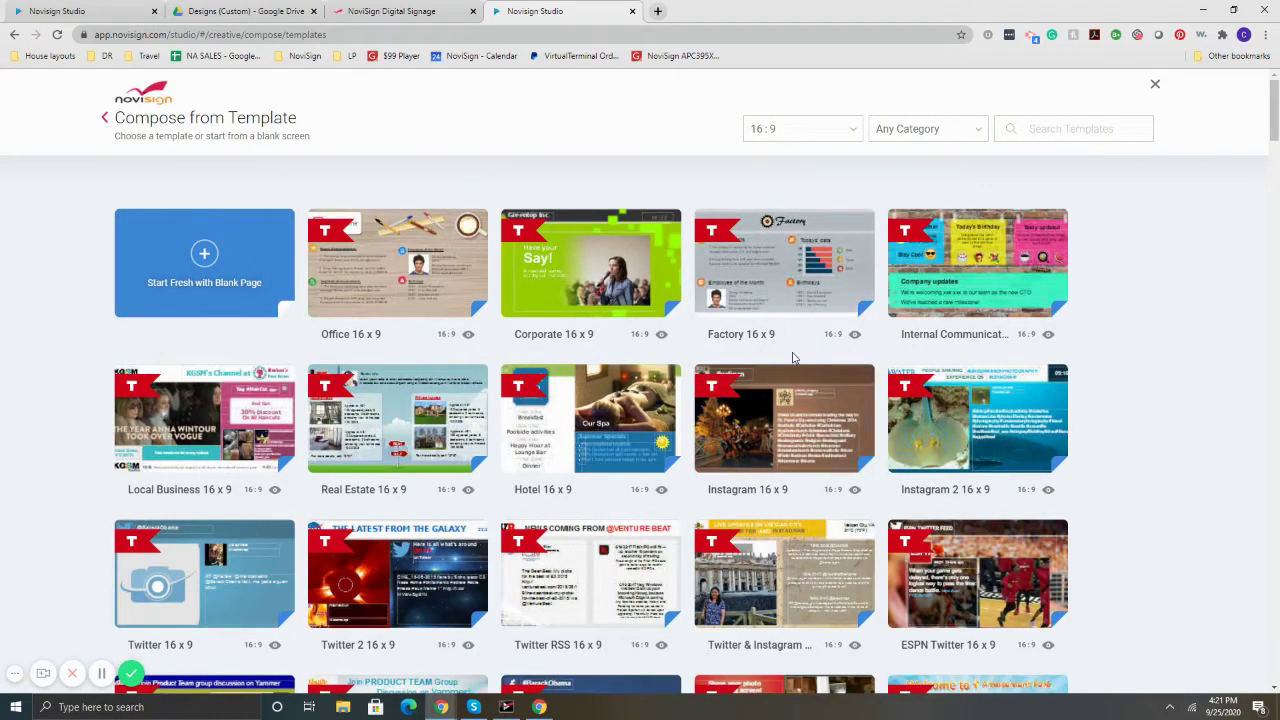
{"action": "left_click", "coordinate": [946, 136]}
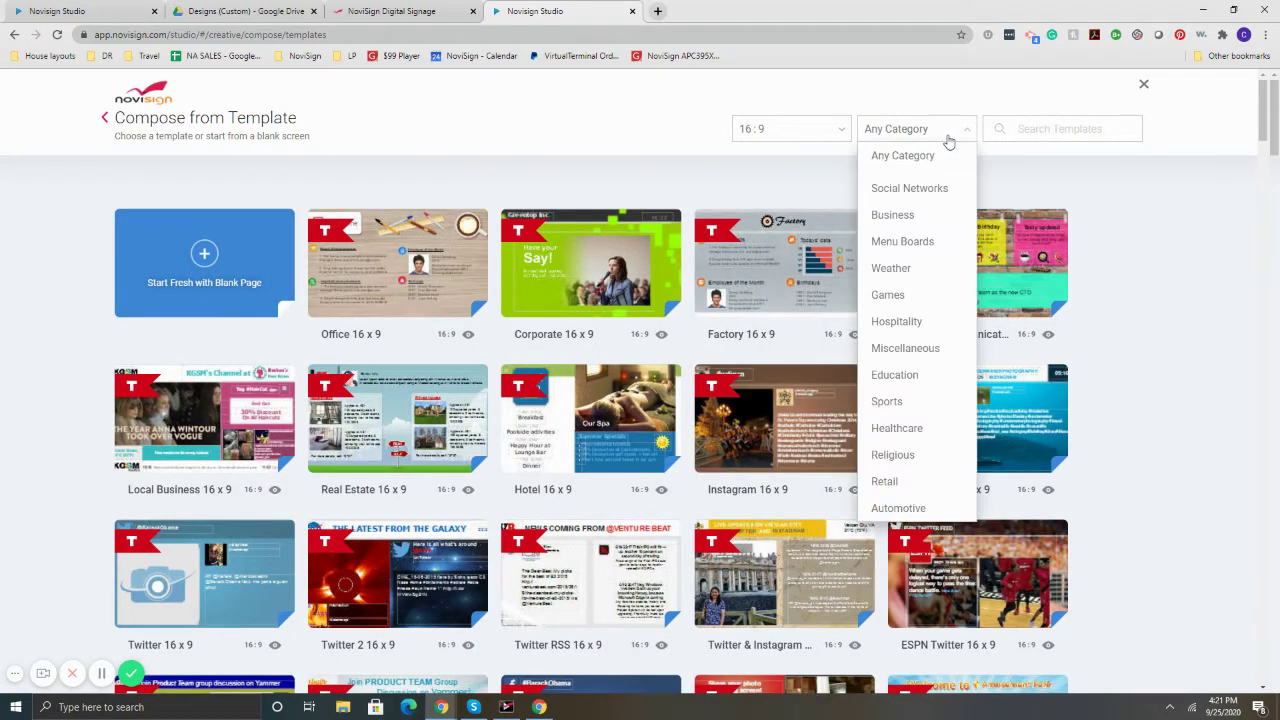
{"action": "left_click", "coordinate": [934, 241]}
{"action": "mouse_move", "coordinate": [784, 399]}
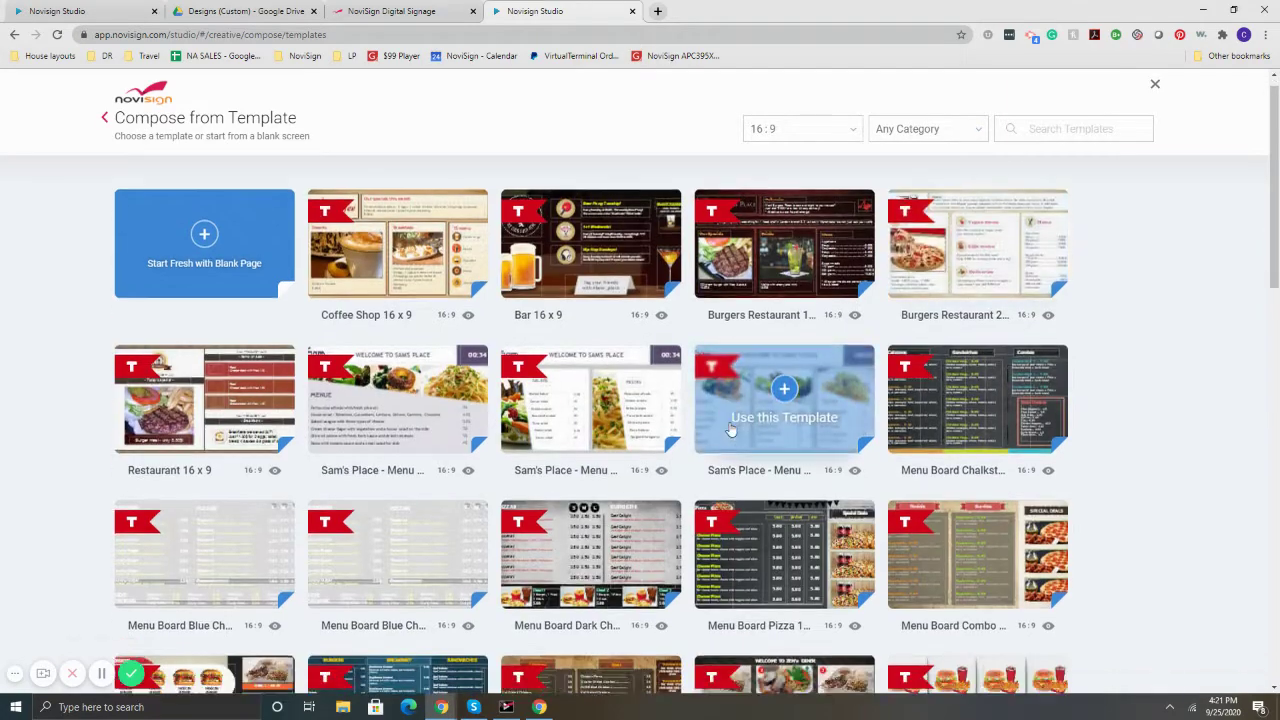
{"action": "scroll", "coordinate": [731, 430], "scroll_direction": "down", "scroll_amount": 2}
{"action": "scroll", "coordinate": [820, 470], "scroll_direction": "down", "scroll_amount": 2}
{"action": "scroll", "coordinate": [880, 500], "scroll_direction": "down", "scroll_amount": 1}
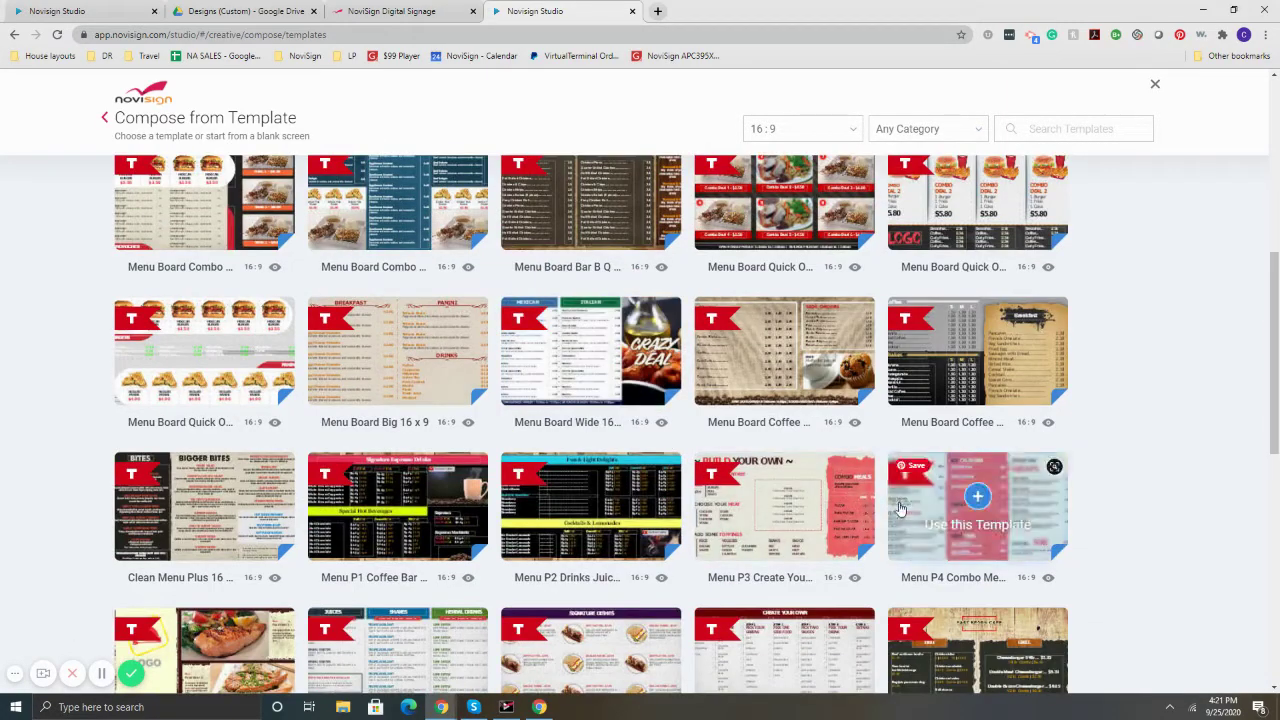
{"action": "scroll", "coordinate": [530, 515], "scroll_direction": "down", "scroll_amount": 1}
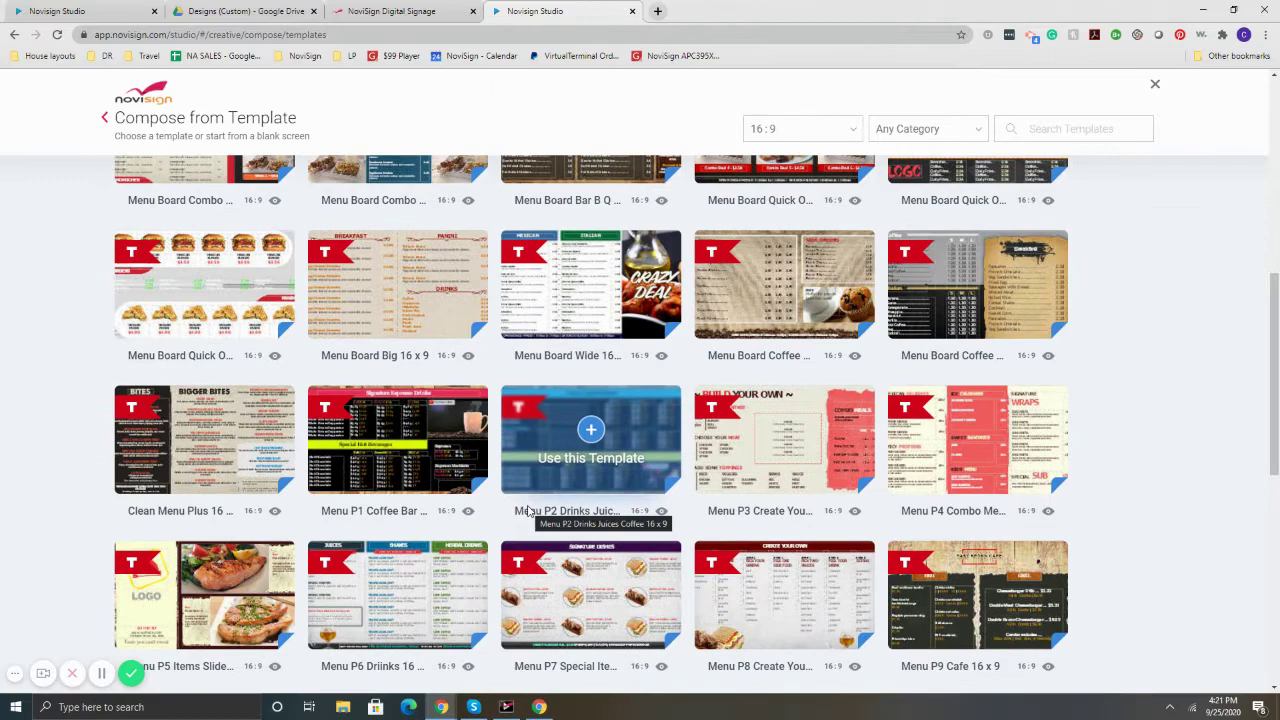
{"action": "scroll", "coordinate": [530, 513], "scroll_direction": "down", "scroll_amount": 1}
{"action": "scroll", "coordinate": [560, 515], "scroll_direction": "down", "scroll_amount": 1}
{"action": "scroll", "coordinate": [700, 525], "scroll_direction": "down", "scroll_amount": 1}
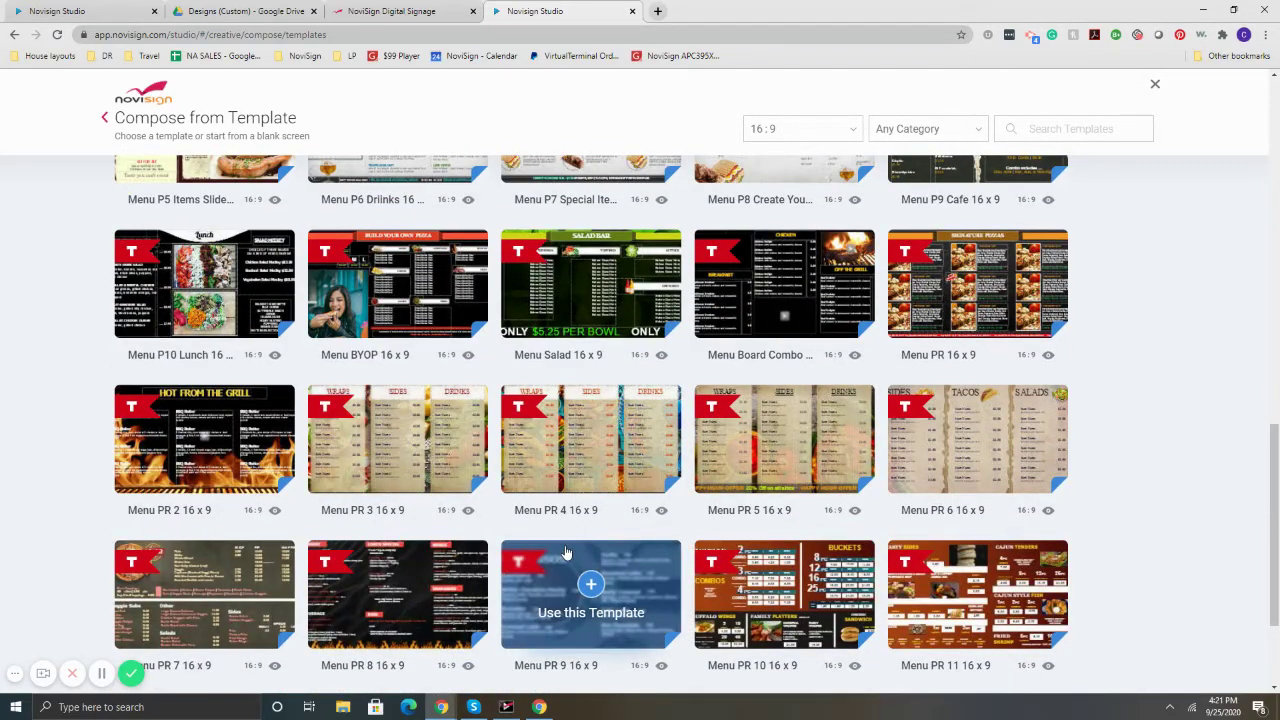
{"action": "scroll", "coordinate": [785, 430], "scroll_direction": "down", "scroll_amount": 1}
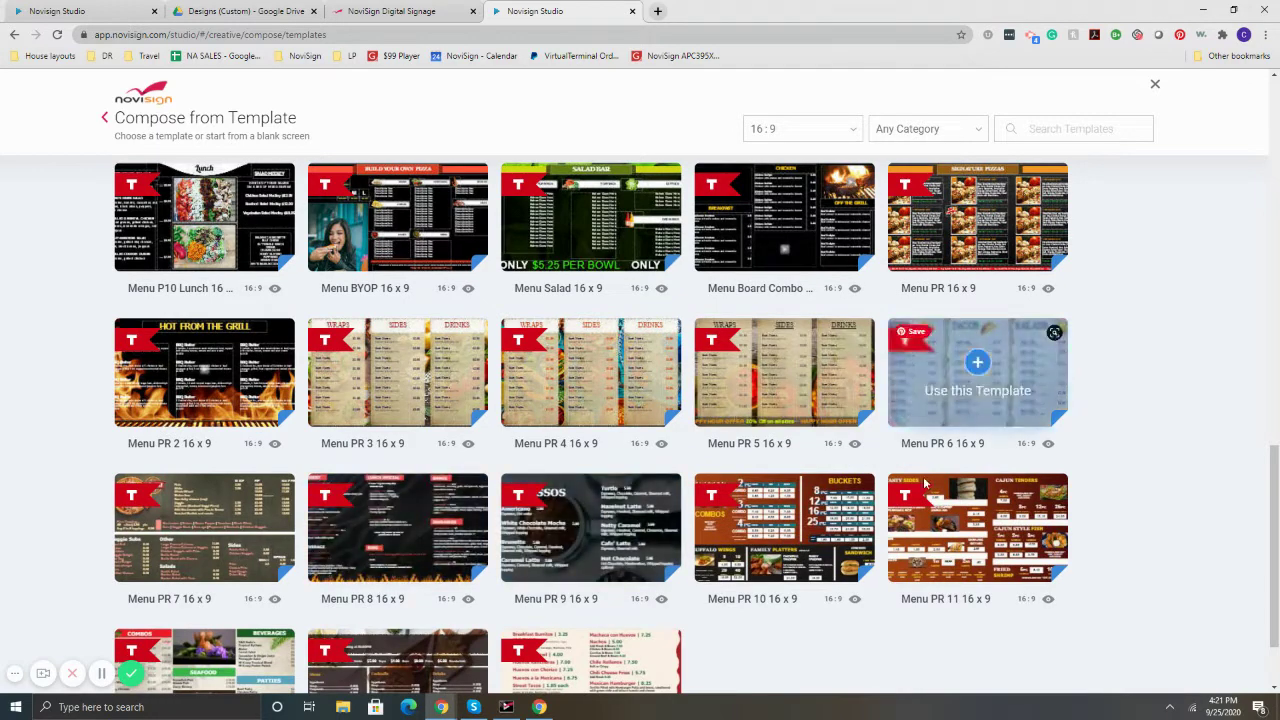
{"action": "left_click", "coordinate": [788, 530]}
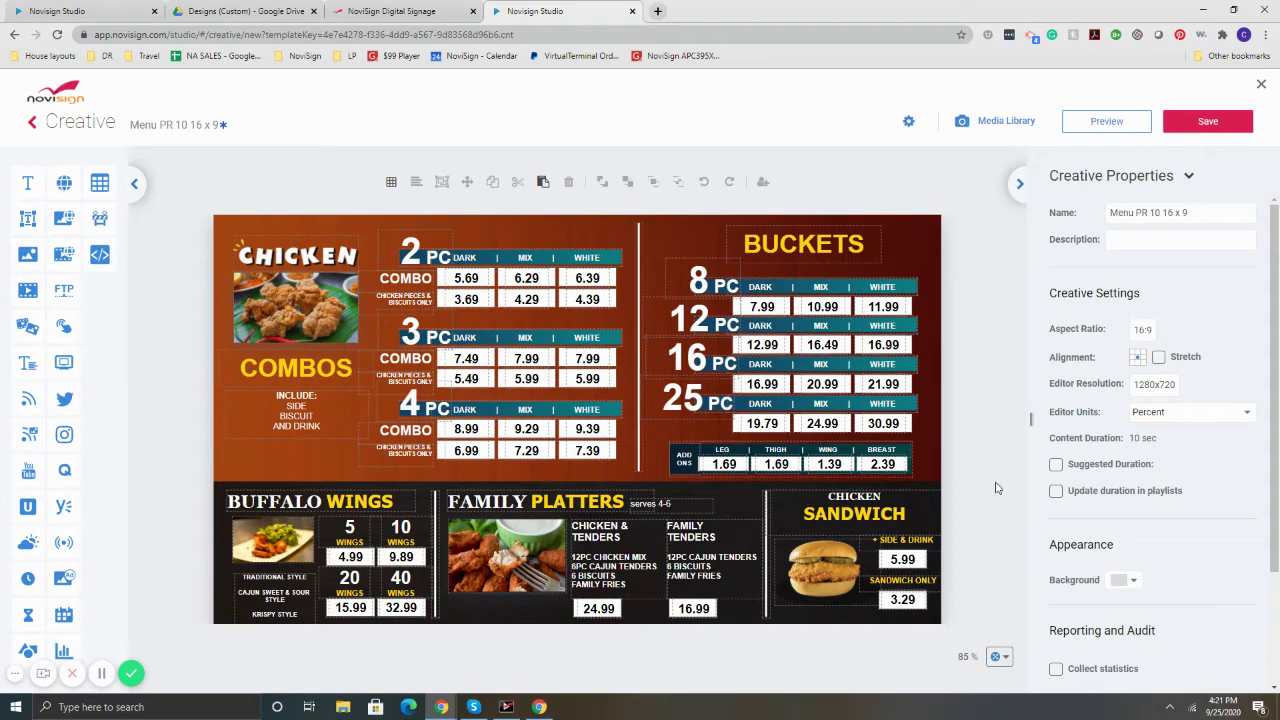
- Delete the chicken photo slideshow and the CHICKEN title image from the menu
{"action": "left_click", "coordinate": [268, 315]}
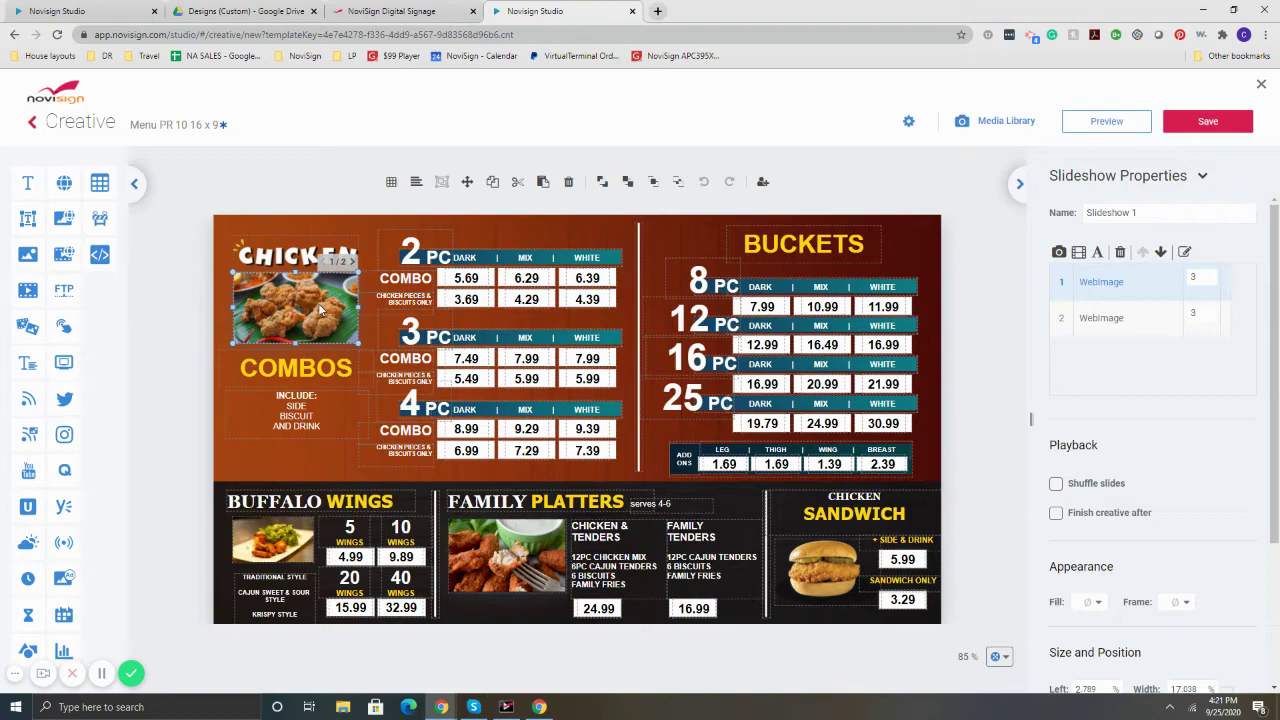
{"action": "left_click_drag", "start_coordinate": [305, 305], "coordinate": [729, 400]}
{"action": "left_click_drag", "start_coordinate": [469, 296], "coordinate": [296, 312]}
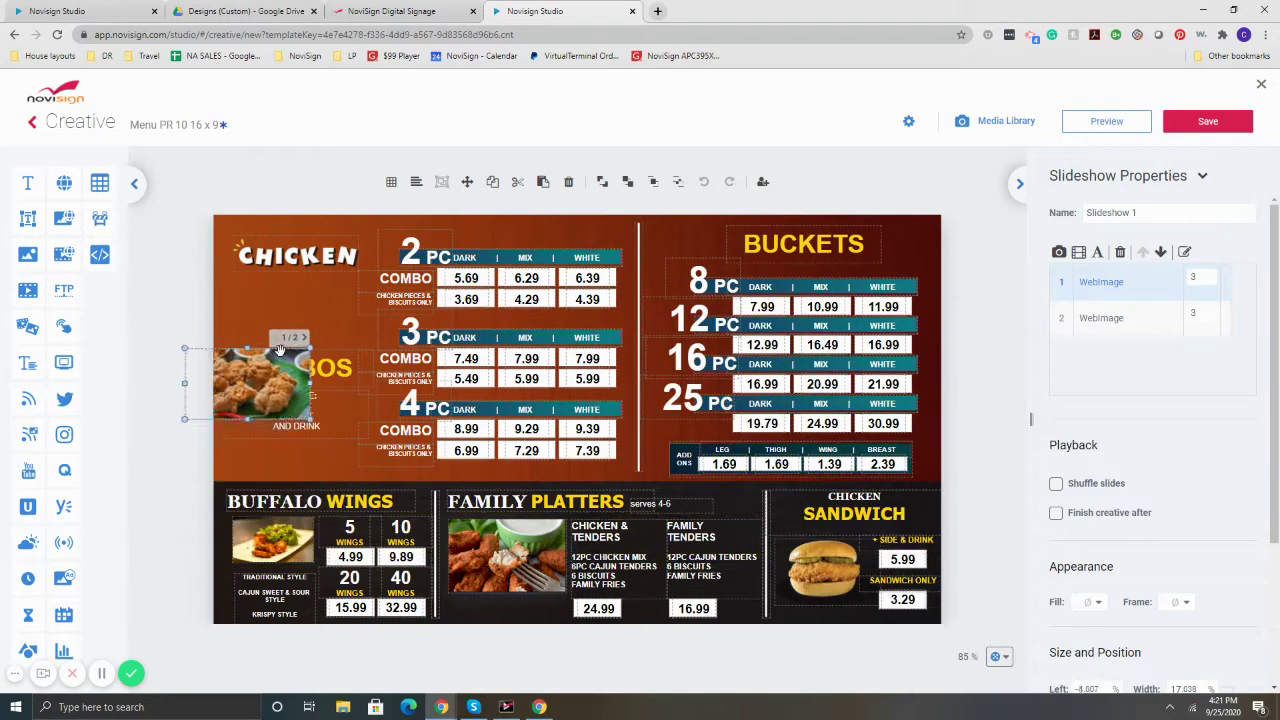
{"action": "left_click_drag", "start_coordinate": [359, 348], "coordinate": [370, 321]}
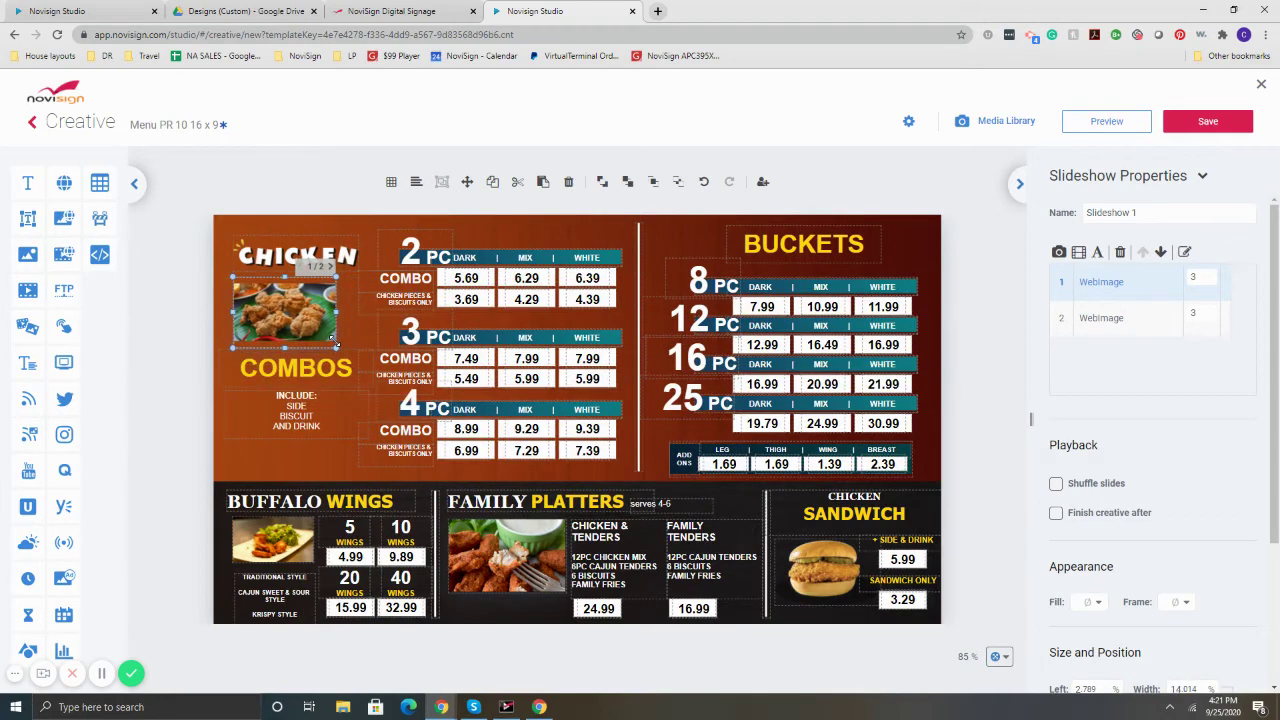
{"action": "key", "text": "Delete"}
{"action": "left_click", "coordinate": [313, 258]}
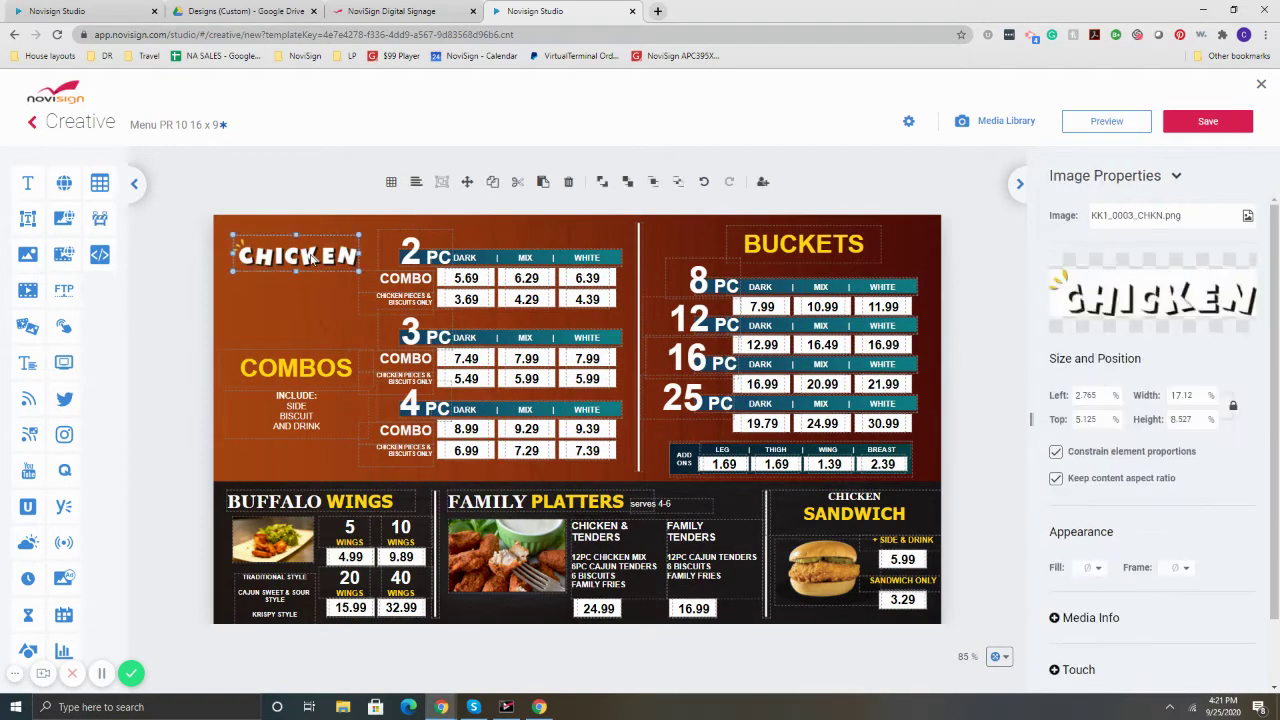
{"action": "key", "text": "Delete"}
- Rename the BUCKETS heading to CHICKEN, in font size 12 and blue
{"action": "left_click", "coordinate": [800, 250]}
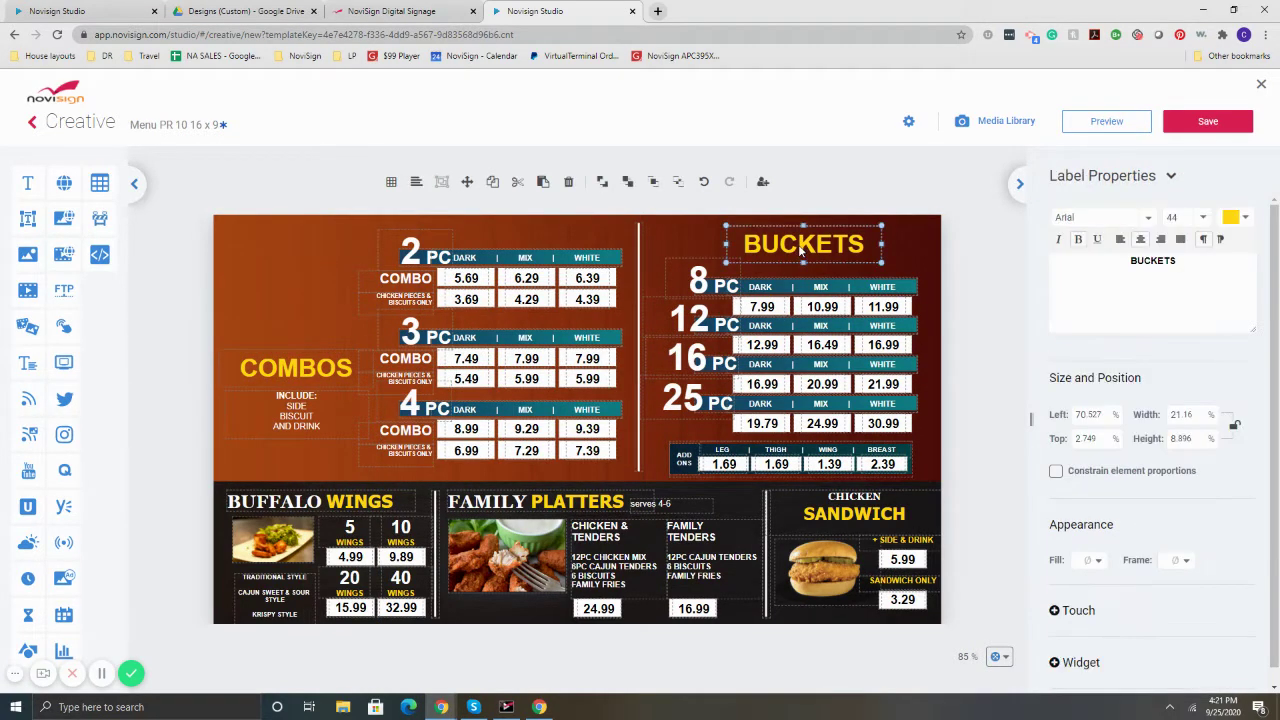
{"action": "double_click", "coordinate": [800, 245]}
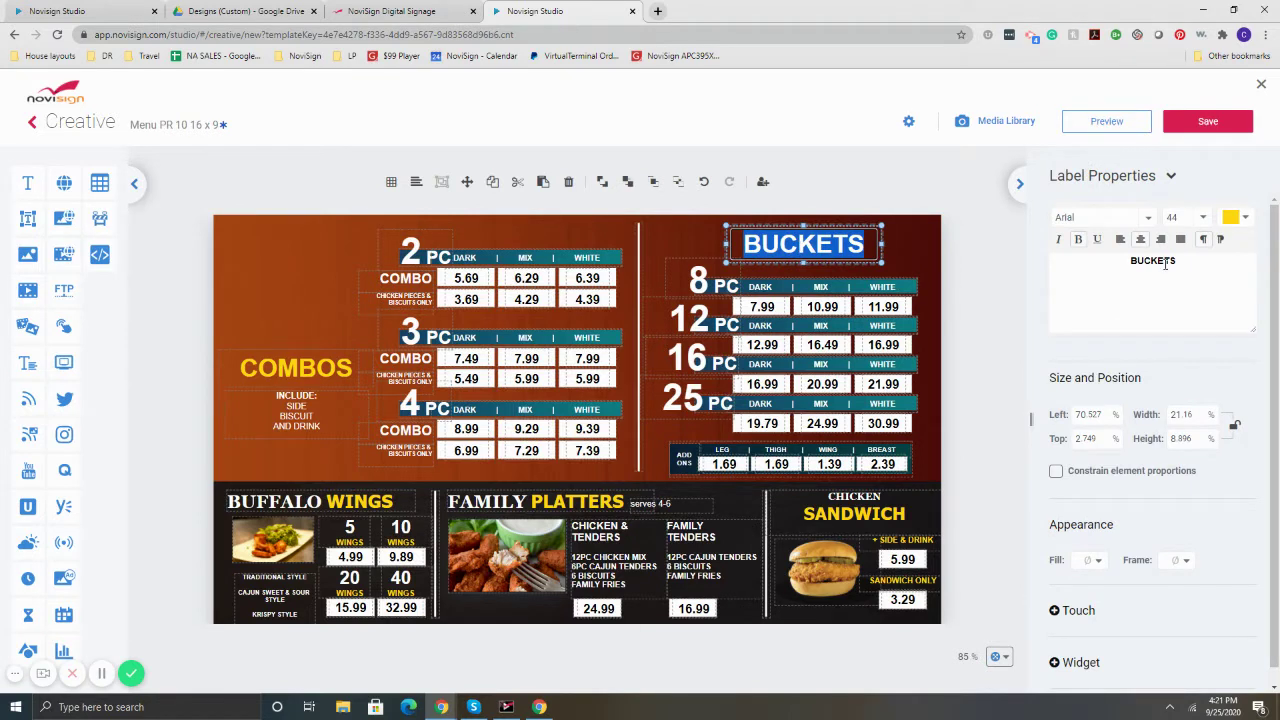
{"action": "left_click_drag", "start_coordinate": [1165, 263], "coordinate": [1118, 258]}
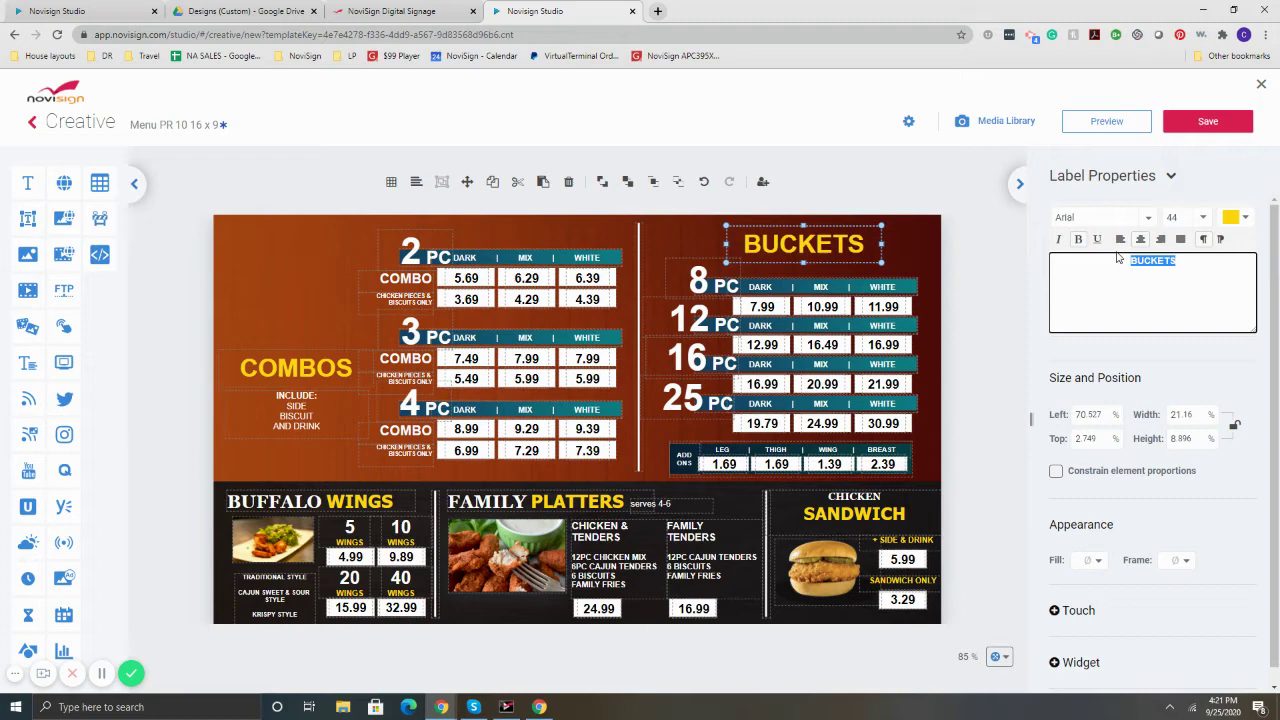
{"action": "type", "text": "CHICKEN"}
{"action": "key", "text": "ctrl+a"}
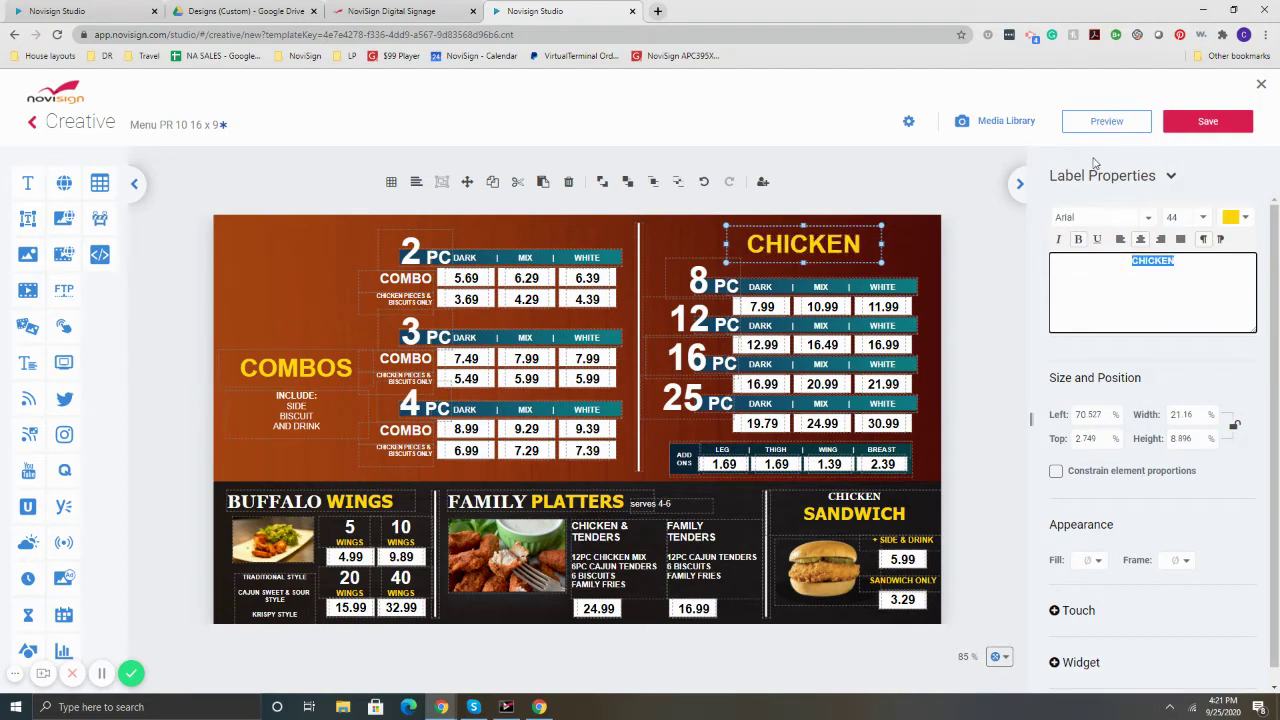
{"action": "left_click", "coordinate": [1203, 217]}
{"action": "left_click", "coordinate": [1170, 300]}
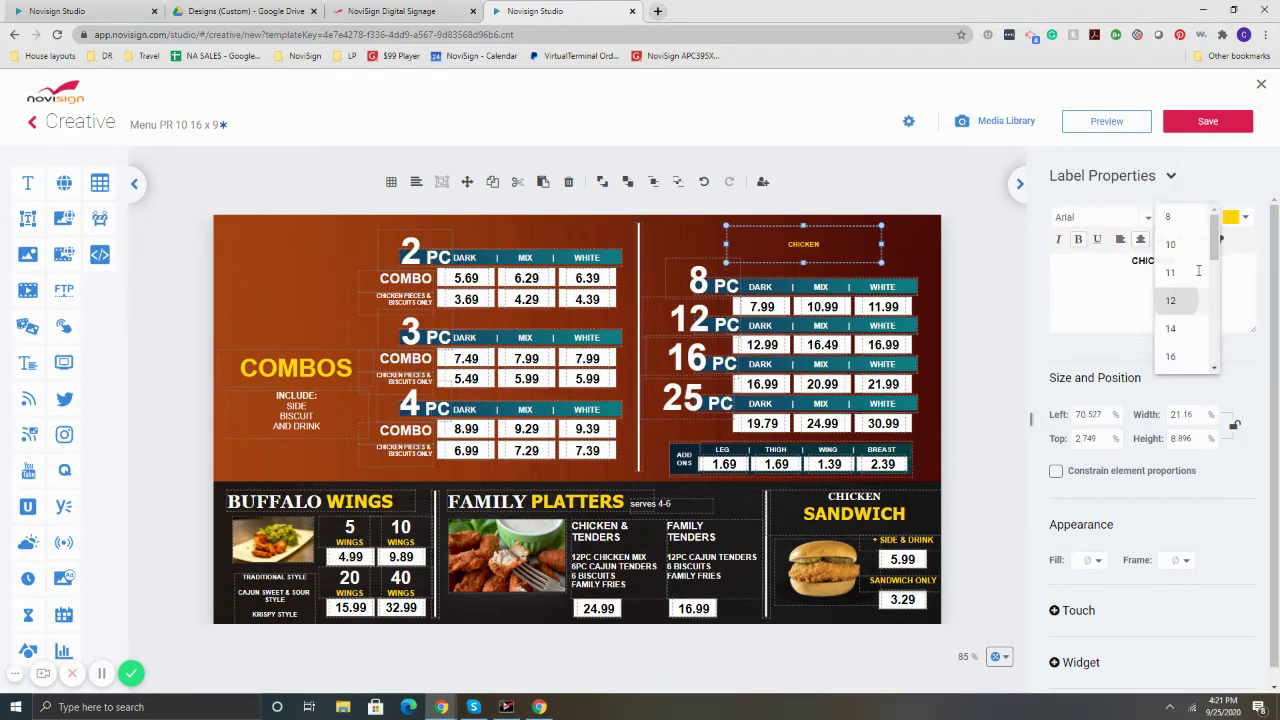
{"action": "left_click", "coordinate": [1245, 217]}
{"action": "left_click", "coordinate": [1042, 356]}
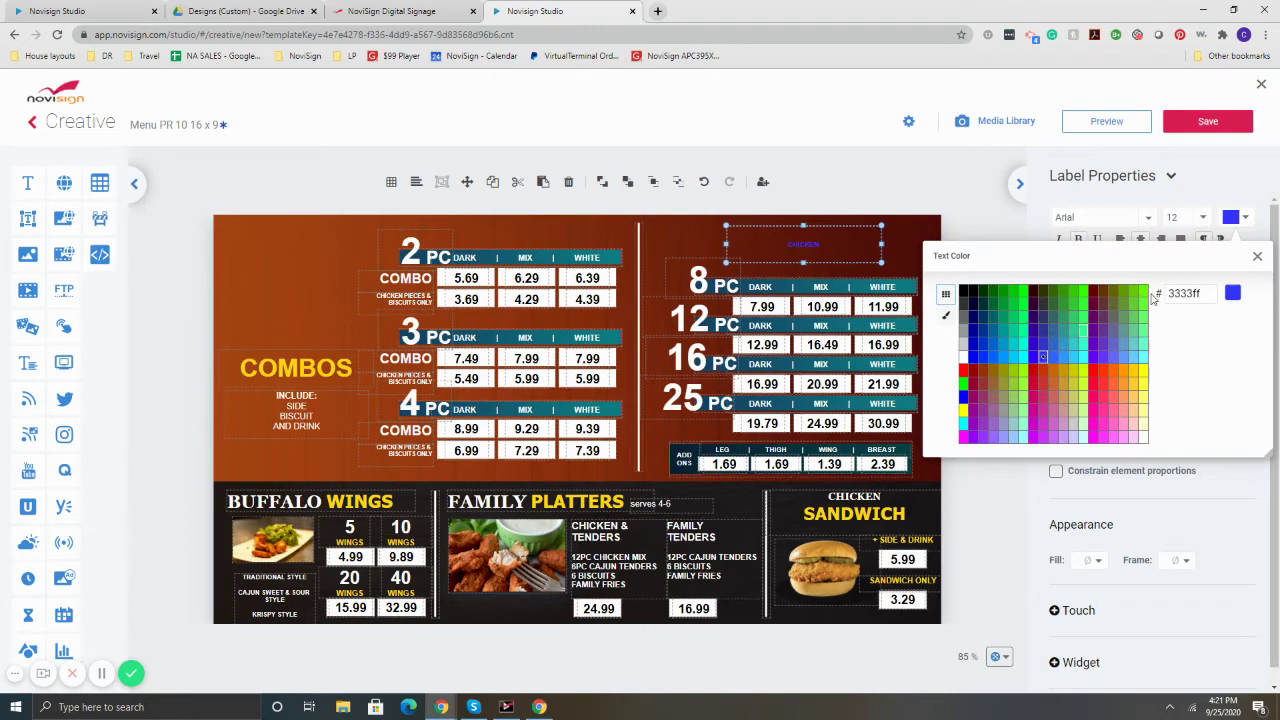
{"action": "left_click", "coordinate": [1258, 255]}
- Move the CHICKEN heading, 8 PC label and 7.99 price, then close the creative
{"action": "left_click_drag", "start_coordinate": [832, 247], "coordinate": [322, 256]}
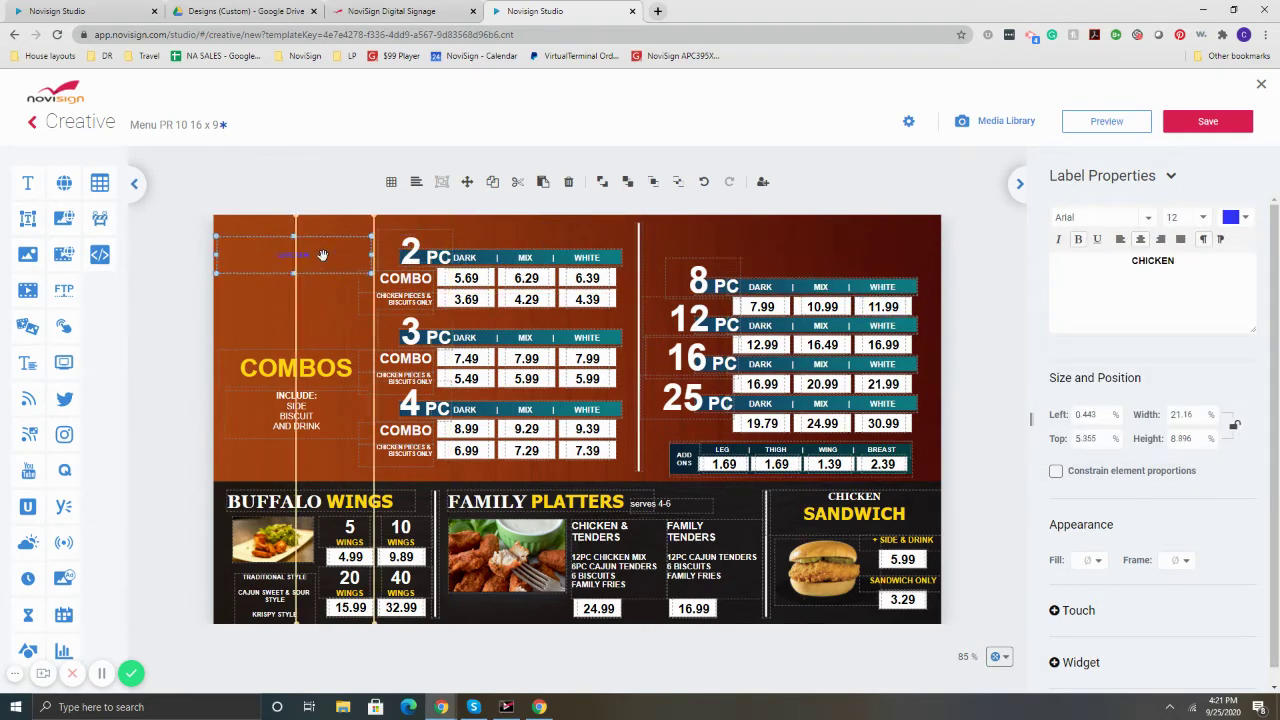
{"action": "left_click_drag", "start_coordinate": [700, 284], "coordinate": [289, 312]}
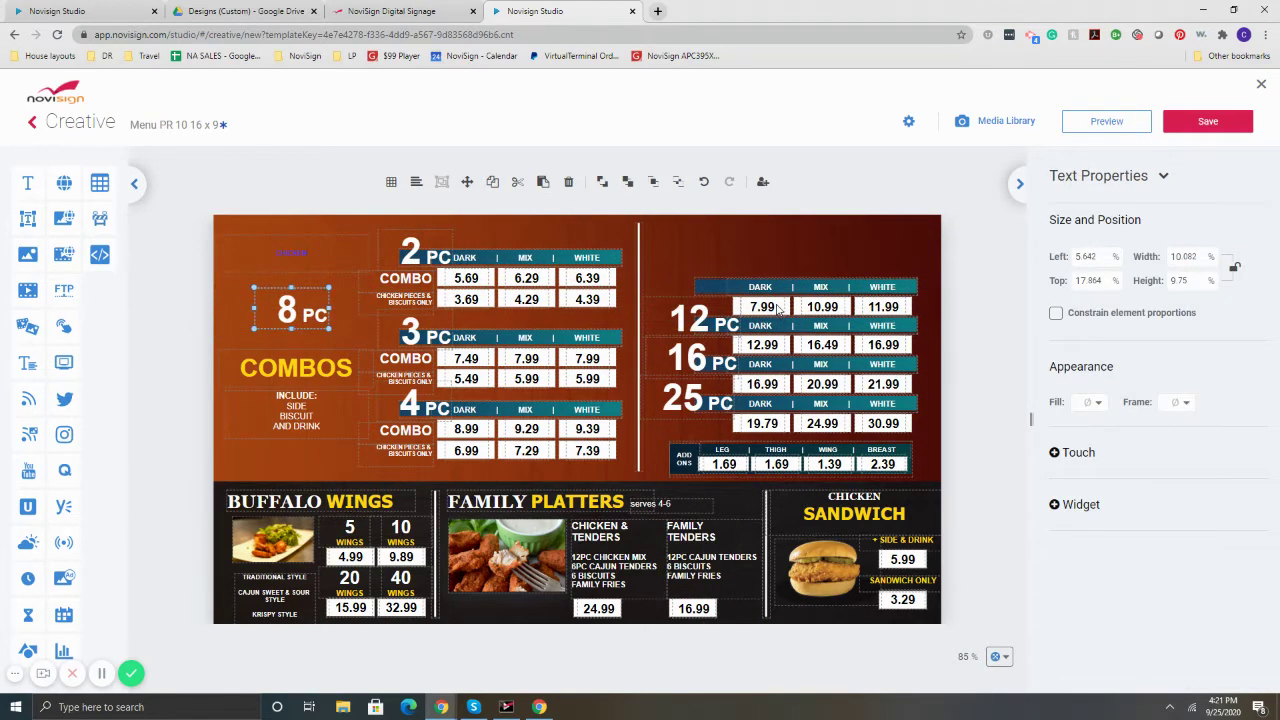
{"action": "left_click_drag", "start_coordinate": [778, 311], "coordinate": [481, 362]}
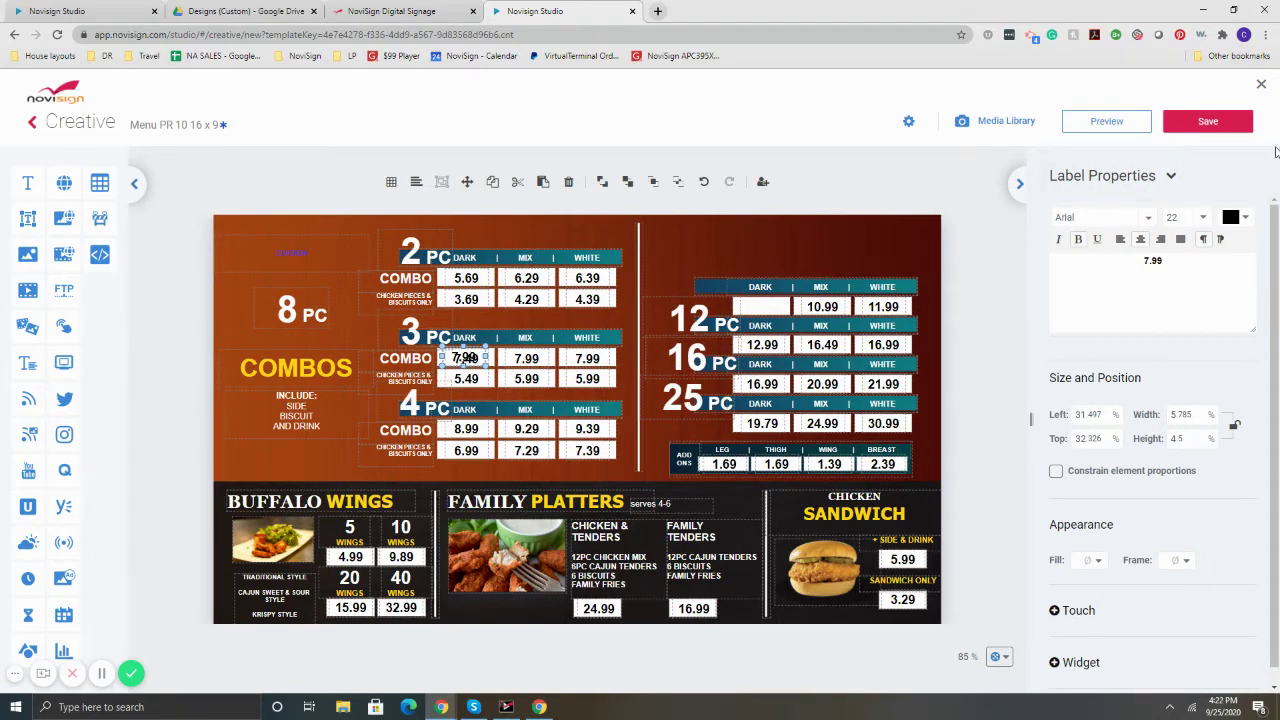
{"action": "left_click", "coordinate": [1261, 84]}
- Discard the chicken menu and create a creative from the Menu PR 2 16 x 9 template
{"action": "left_click", "coordinate": [709, 413]}
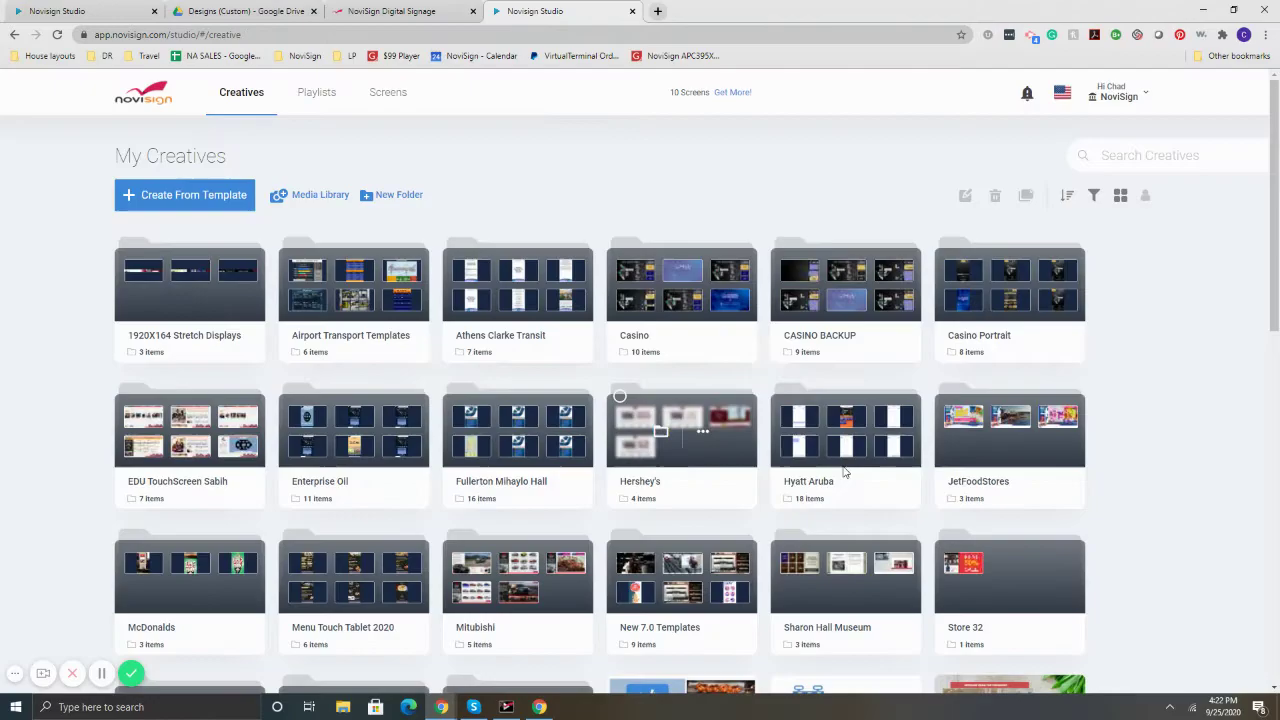
{"action": "left_click", "coordinate": [190, 196]}
{"action": "scroll", "coordinate": [594, 436], "scroll_direction": "down", "scroll_amount": 6}
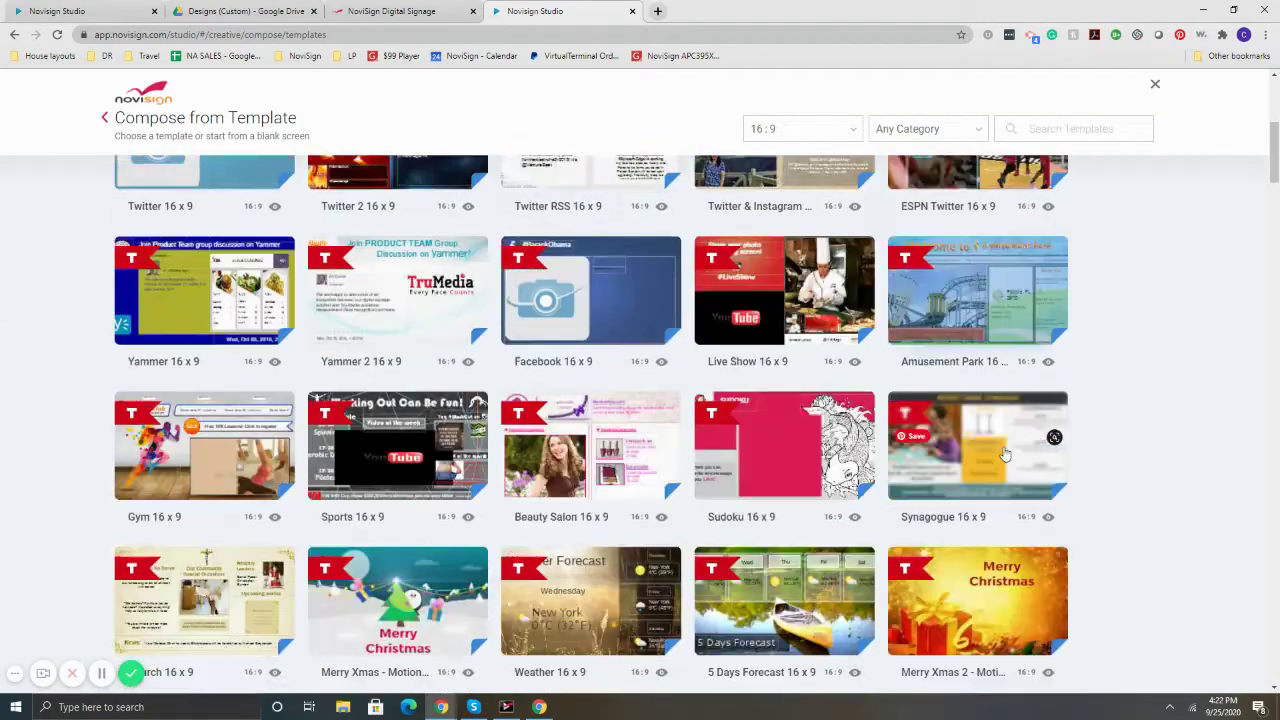
{"action": "scroll", "coordinate": [594, 436], "scroll_direction": "down", "scroll_amount": 4}
{"action": "scroll", "coordinate": [594, 436], "scroll_direction": "down", "scroll_amount": 3}
{"action": "scroll", "coordinate": [594, 500], "scroll_direction": "down", "scroll_amount": 4}
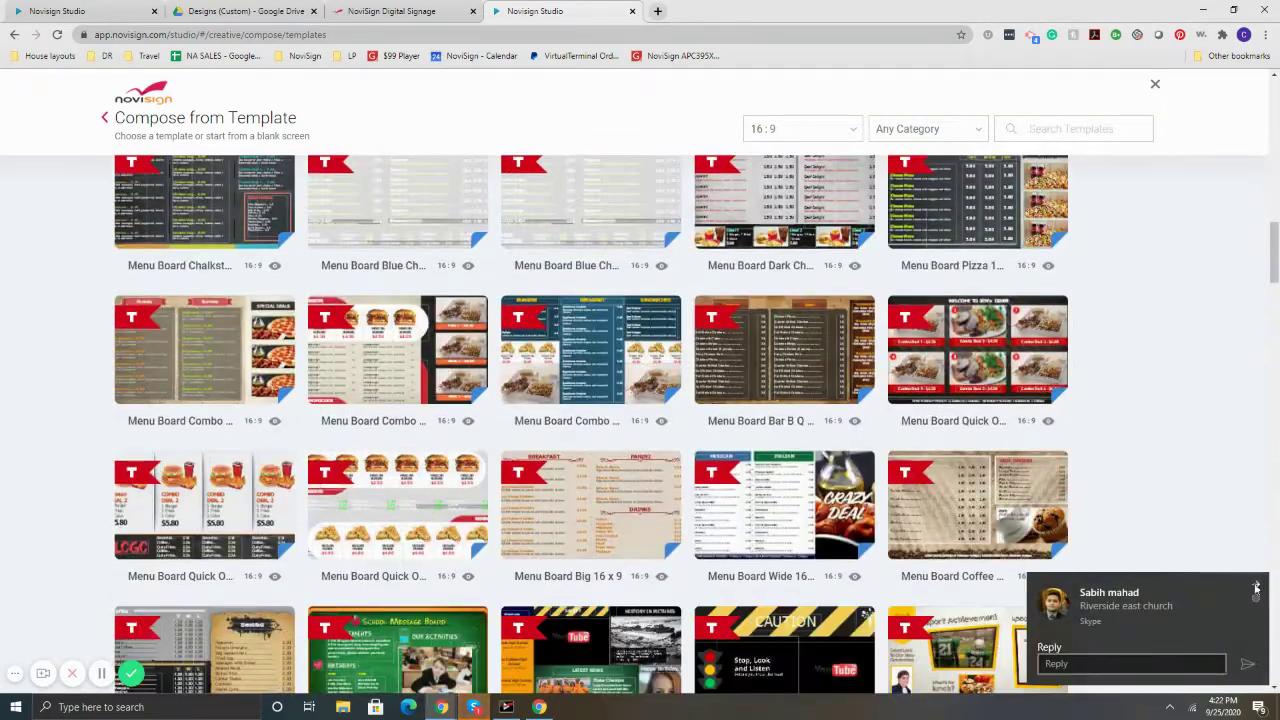
{"action": "left_click", "coordinate": [1256, 585]}
{"action": "scroll", "coordinate": [760, 350], "scroll_direction": "down", "scroll_amount": 4}
{"action": "scroll", "coordinate": [658, 262], "scroll_direction": "down", "scroll_amount": 4}
{"action": "scroll", "coordinate": [700, 320], "scroll_direction": "down", "scroll_amount": 3}
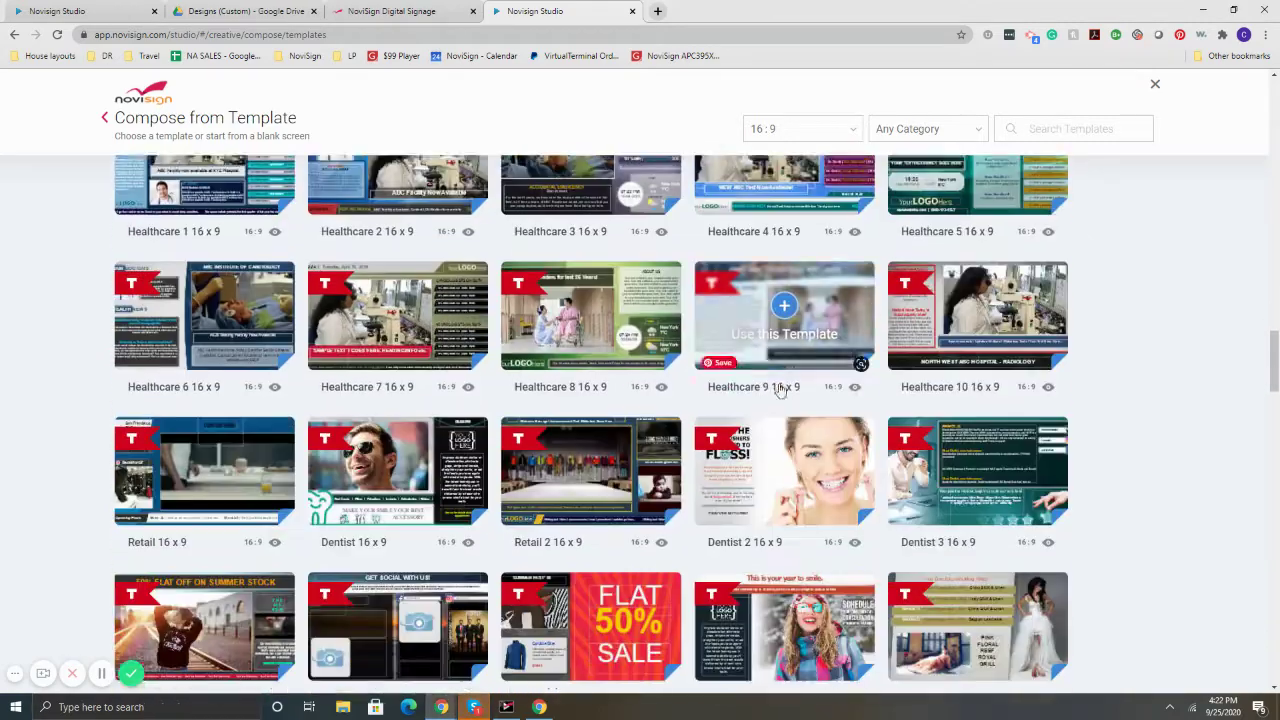
{"action": "scroll", "coordinate": [786, 386], "scroll_direction": "down", "scroll_amount": 3}
{"action": "mouse_move", "coordinate": [1274, 395]}
{"action": "left_mouse_down"}
{"action": "mouse_move", "coordinate": [1274, 507]}
{"action": "mouse_move", "coordinate": [1185, 583]}
{"action": "left_mouse_up"}
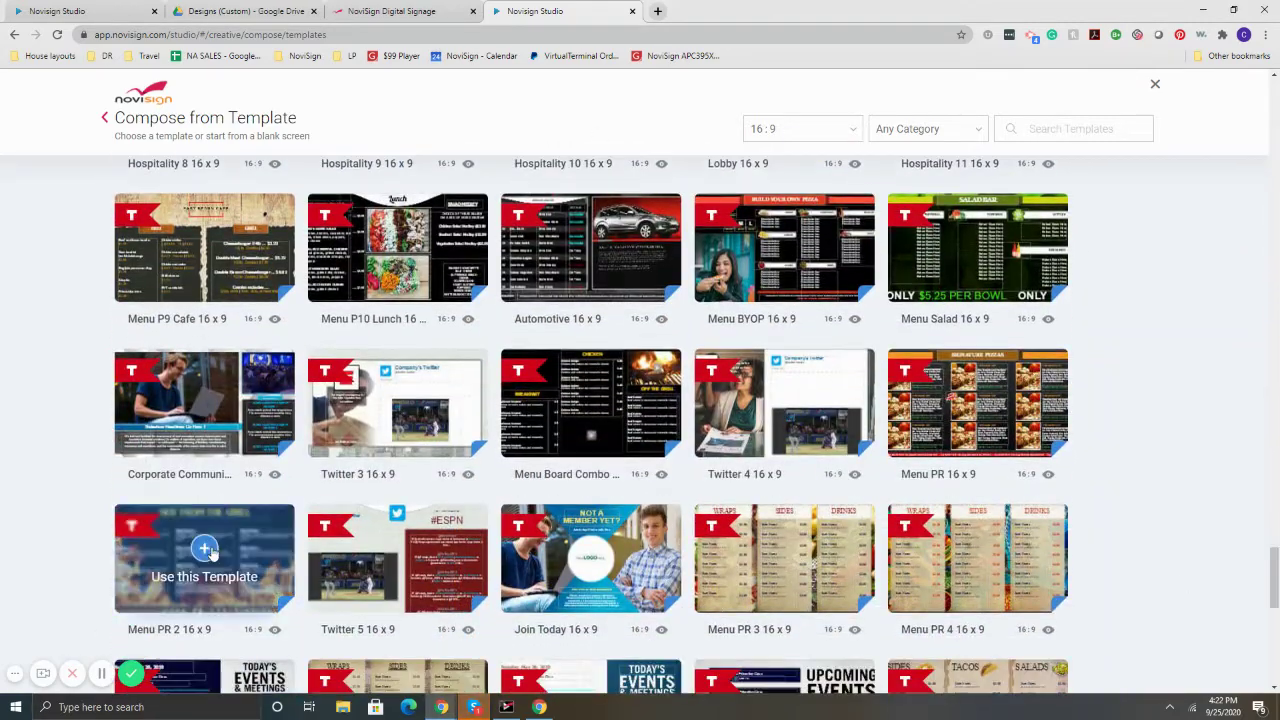
{"action": "left_click", "coordinate": [210, 554]}
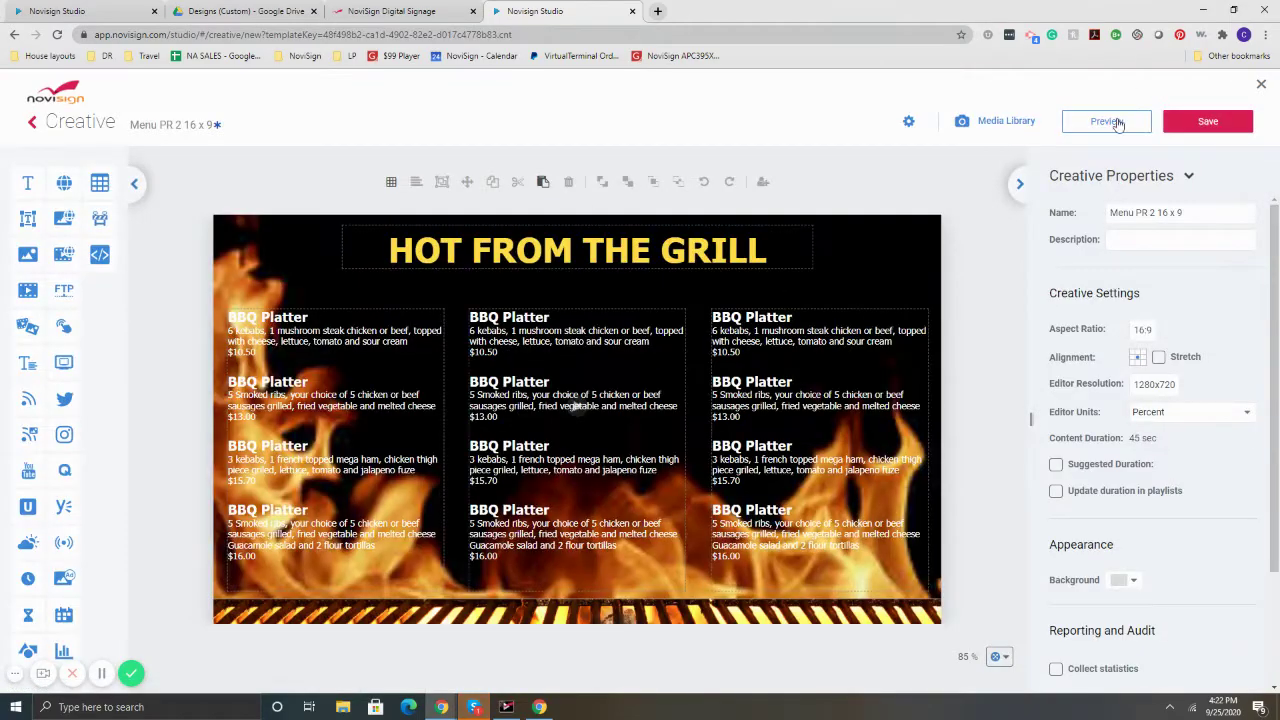
{"action": "left_click", "coordinate": [1108, 121]}
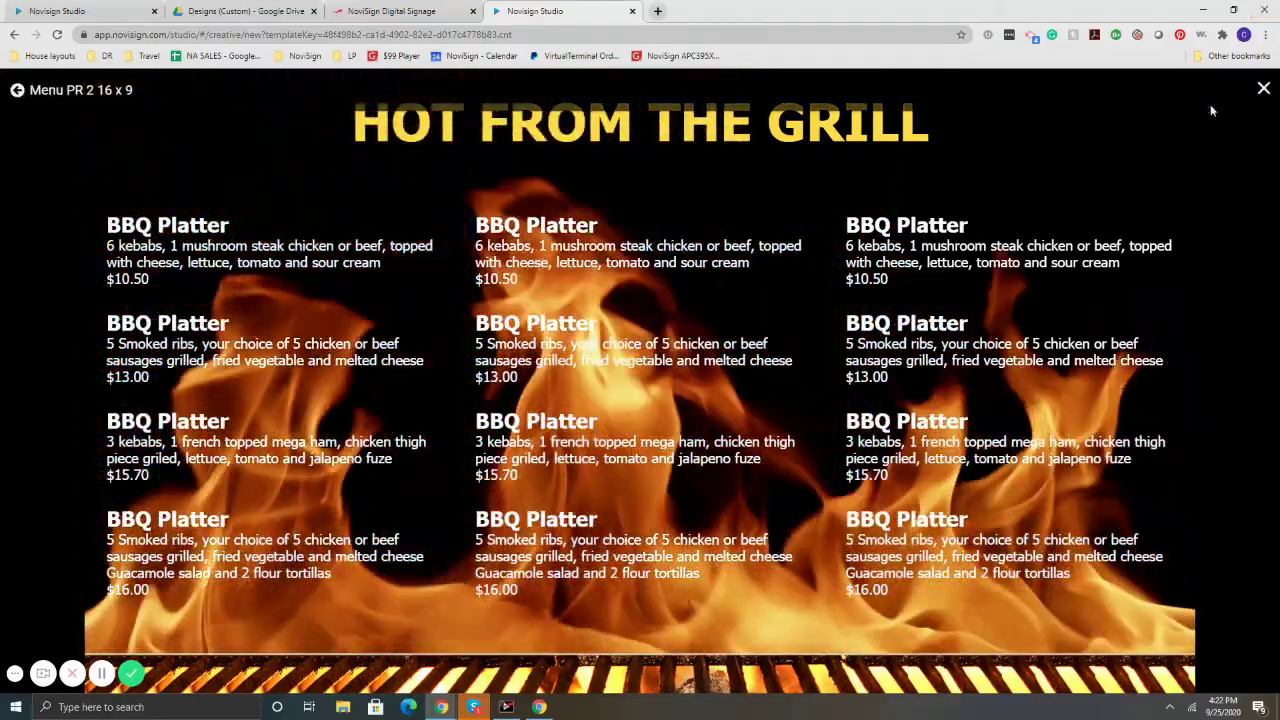
{"action": "left_click", "coordinate": [1263, 88]}
- Make the HOT FROM THE GRILL title white and delete the third BBQ Platter column
{"action": "left_click", "coordinate": [780, 418]}
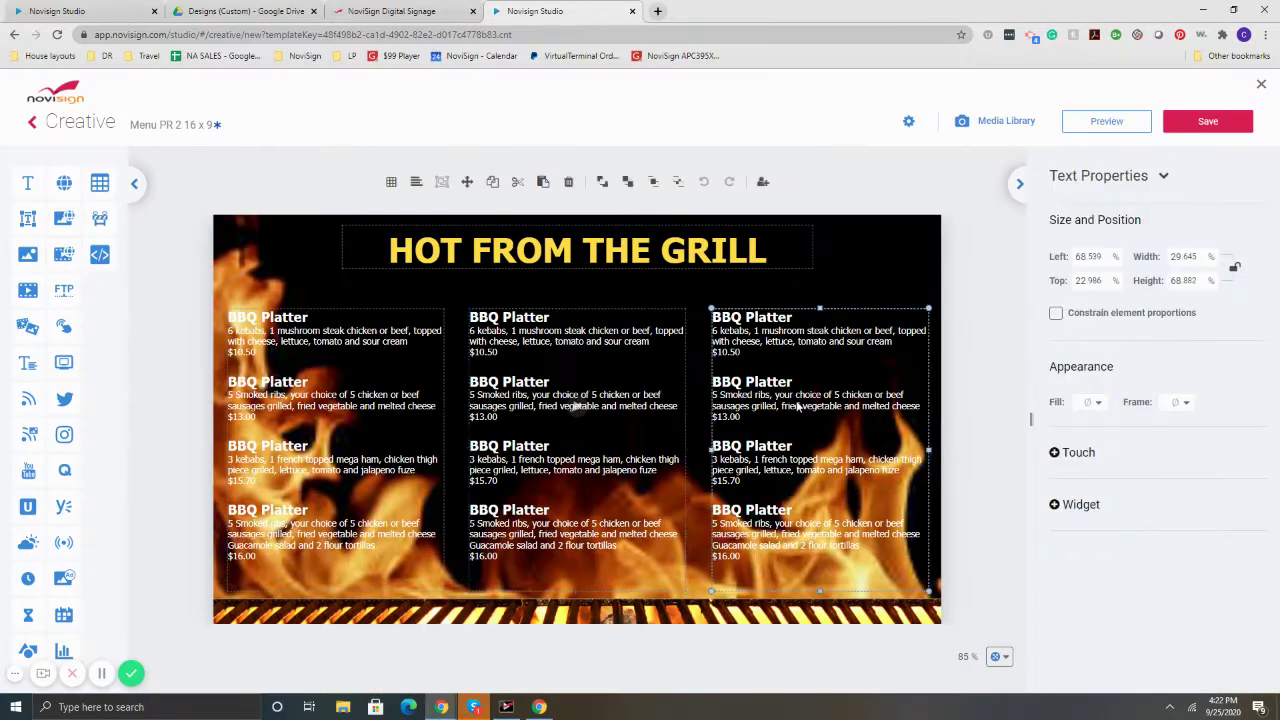
{"action": "left_click", "coordinate": [657, 254]}
{"action": "double_click", "coordinate": [560, 252]}
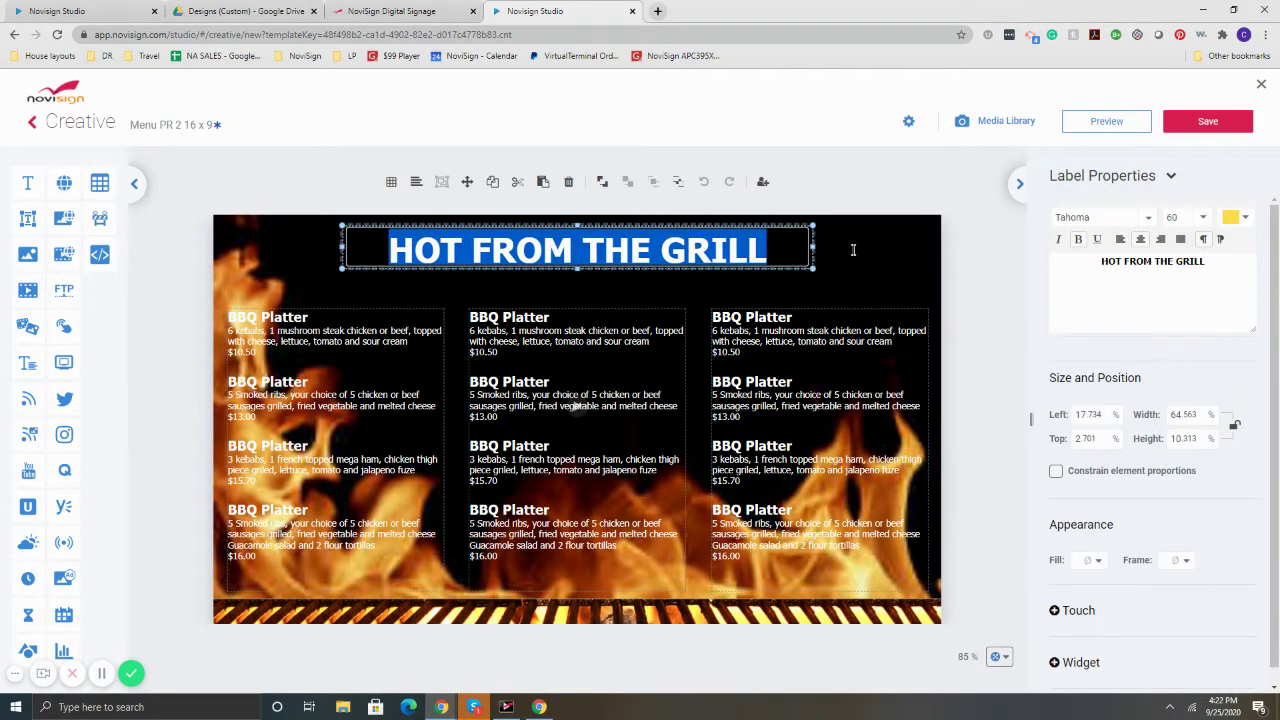
{"action": "left_click", "coordinate": [1240, 229]}
{"action": "left_click", "coordinate": [964, 357]}
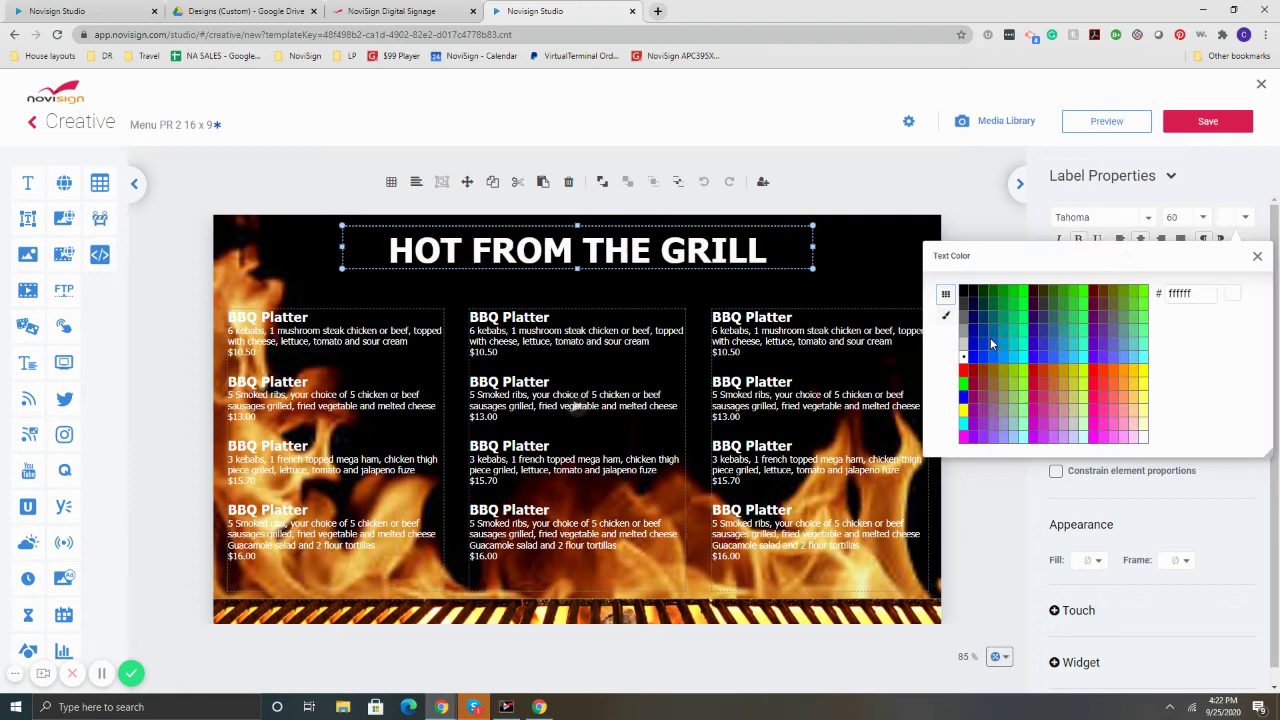
{"action": "left_click", "coordinate": [815, 382]}
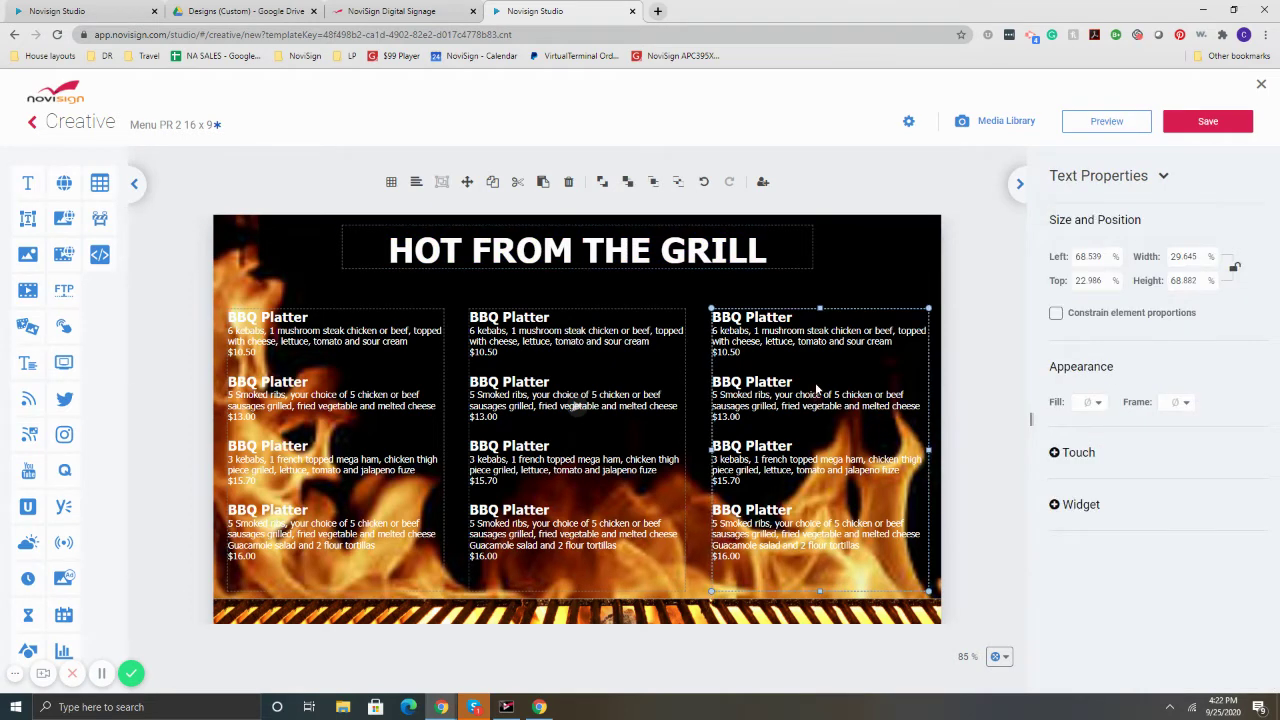
{"action": "key", "text": "Delete"}
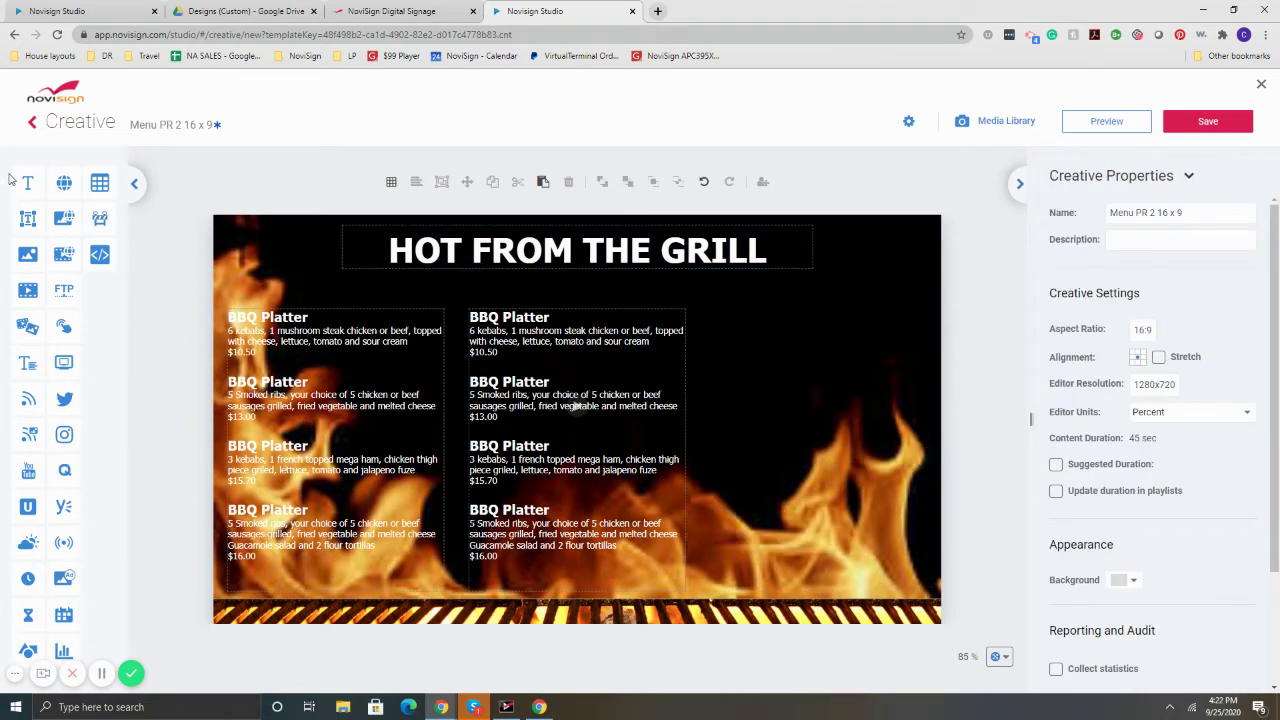
- Insert a kebab skewers photo from a 'bbq' NoviSign Gallery search into the menu's right side
{"action": "left_click_drag", "start_coordinate": [28, 256], "coordinate": [793, 367]}
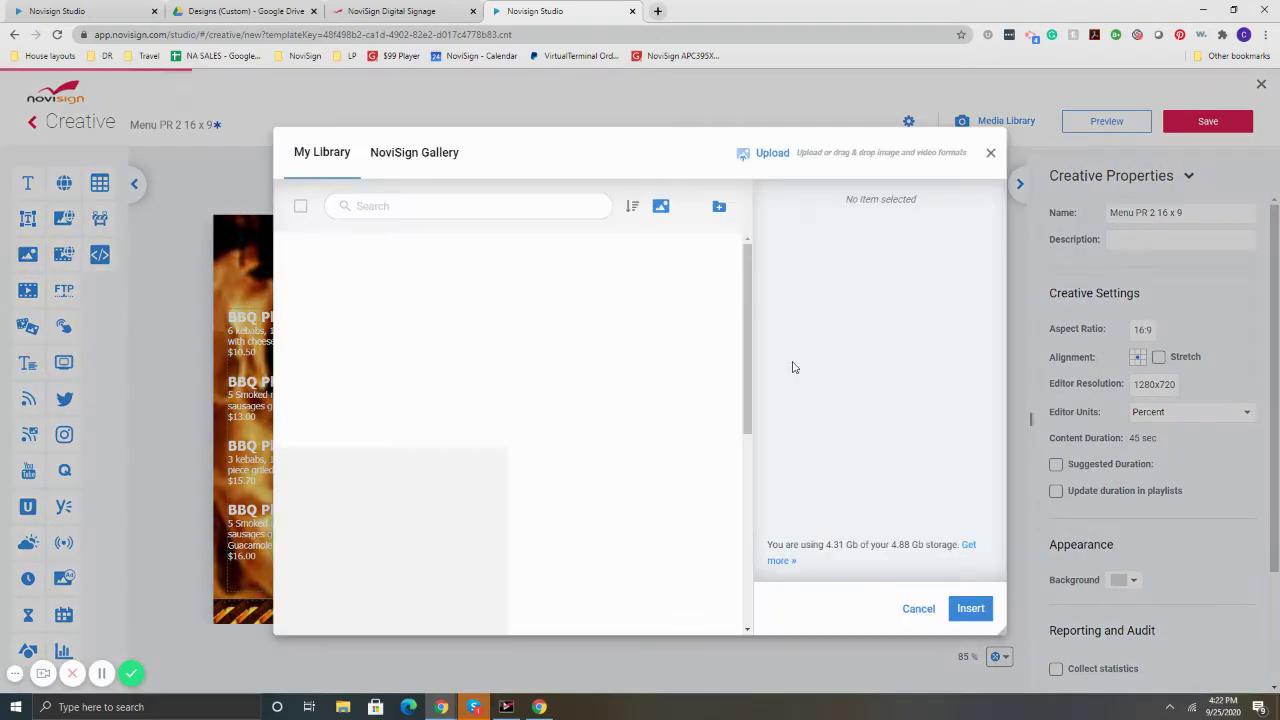
{"action": "left_click", "coordinate": [400, 155]}
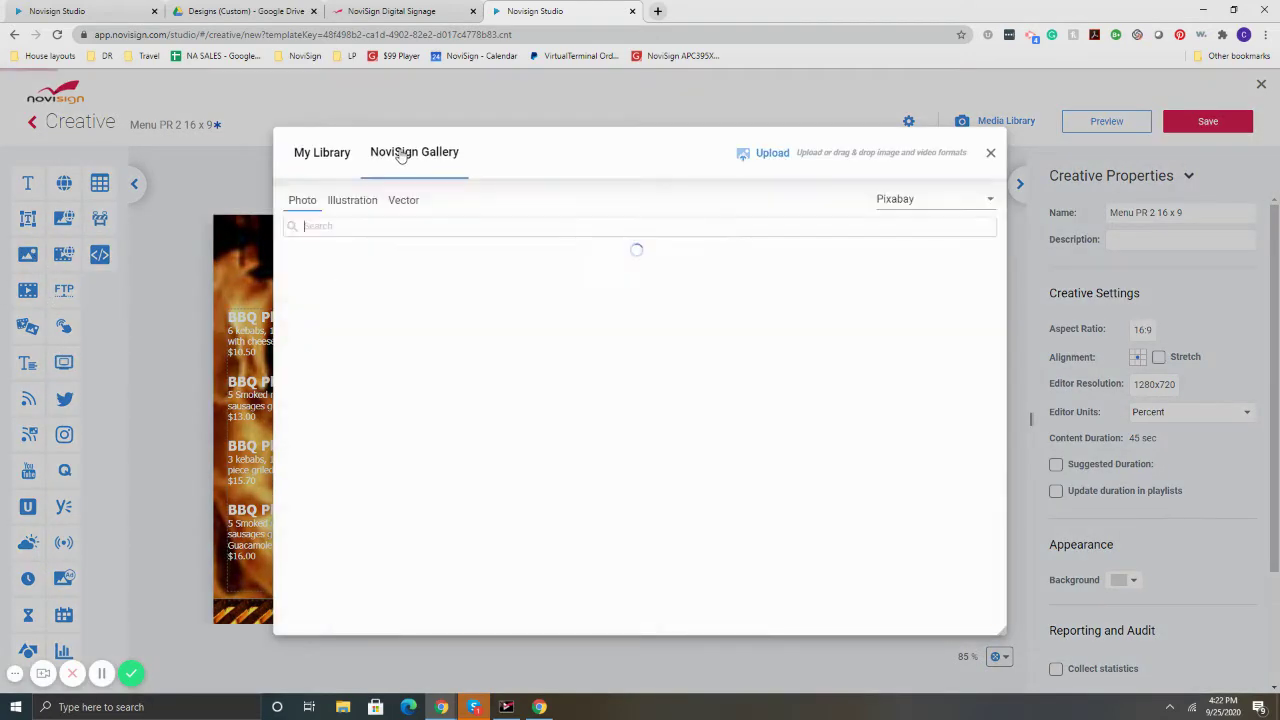
{"action": "left_click", "coordinate": [391, 228]}
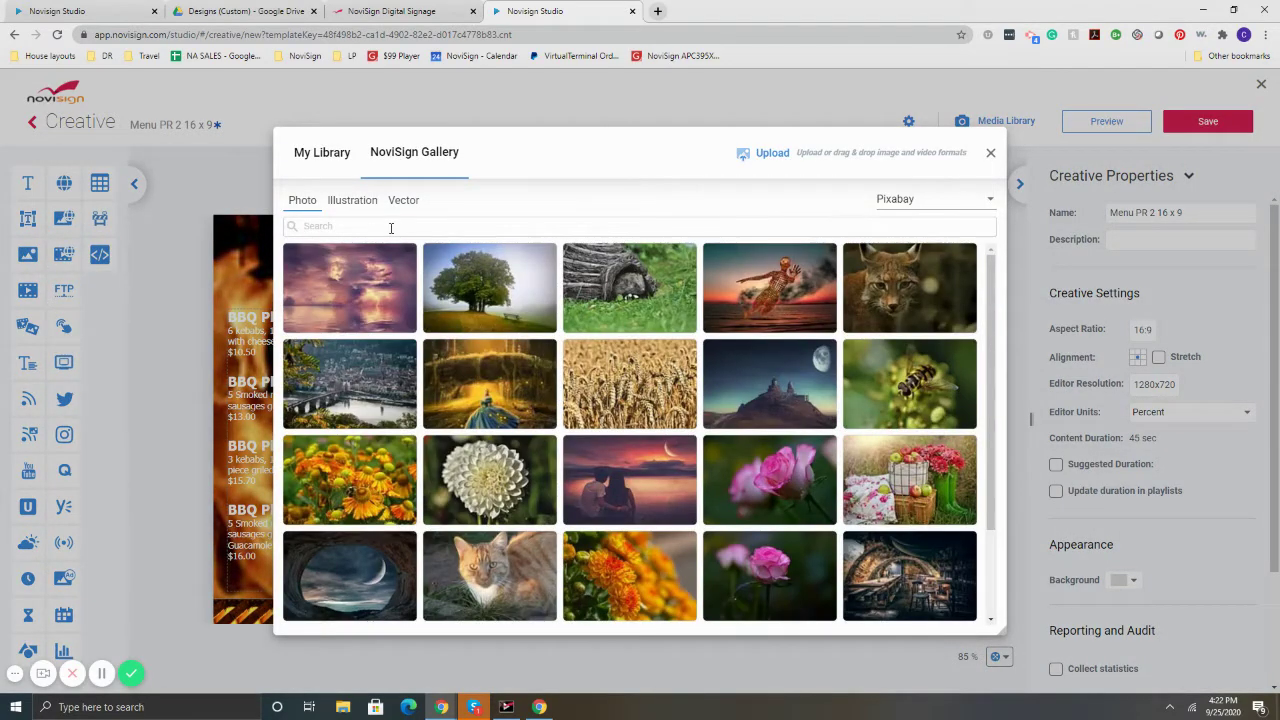
{"action": "type", "text": "bbq"}
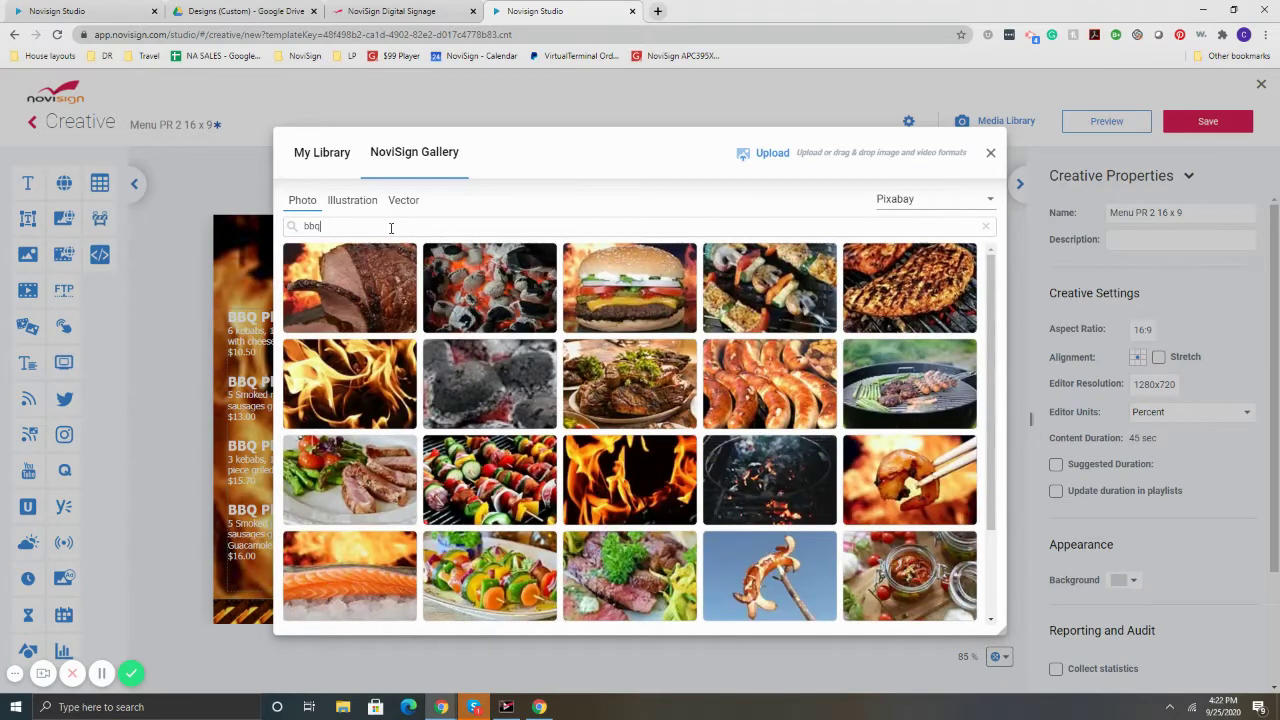
{"action": "scroll", "coordinate": [623, 457], "scroll_direction": "down", "scroll_amount": 2}
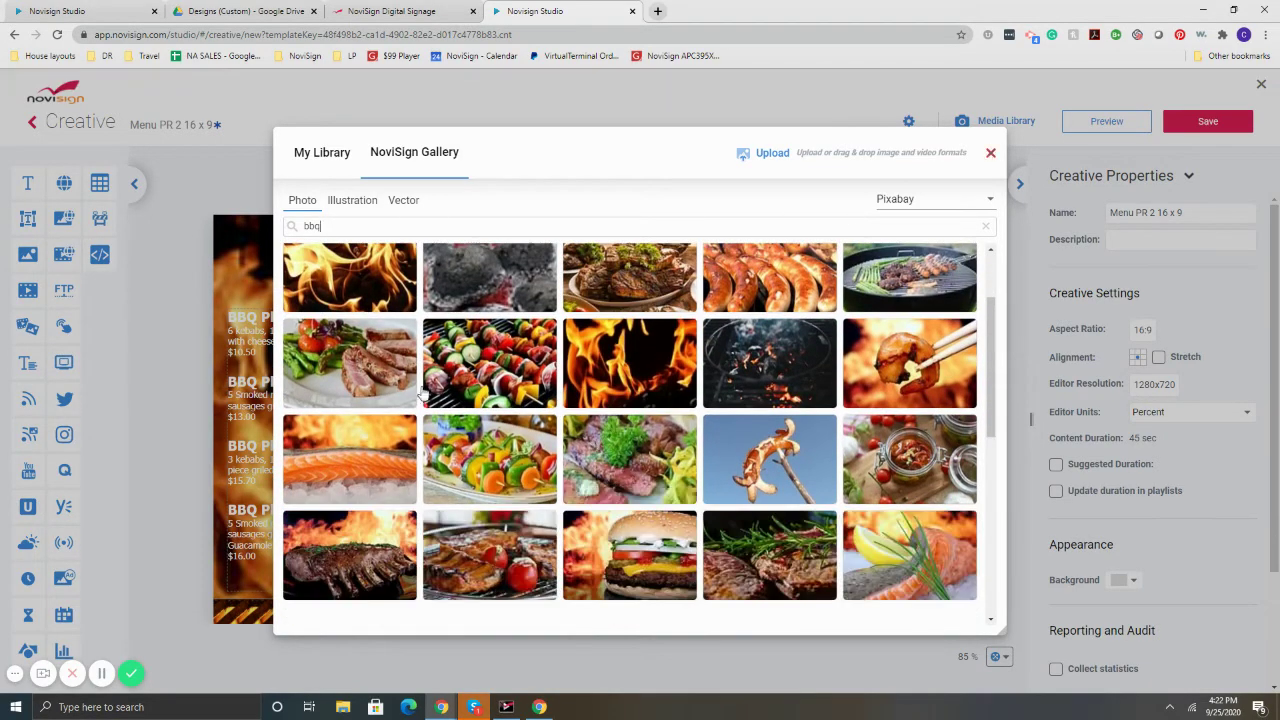
{"action": "scroll", "coordinate": [900, 365], "scroll_direction": "down", "scroll_amount": 3}
{"action": "scroll", "coordinate": [840, 380], "scroll_direction": "down", "scroll_amount": 3}
{"action": "scroll", "coordinate": [780, 400], "scroll_direction": "down", "scroll_amount": 3}
{"action": "mouse_move", "coordinate": [629, 356]}
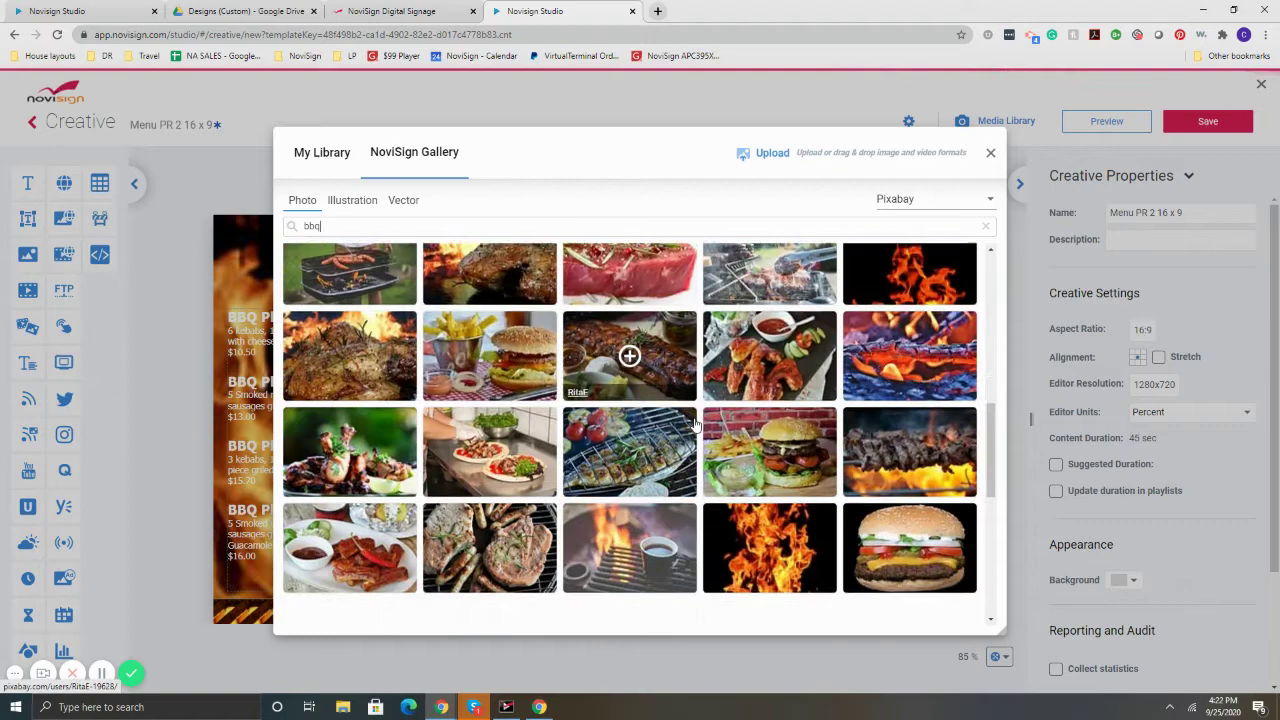
{"action": "scroll", "coordinate": [710, 420], "scroll_direction": "down", "scroll_amount": 3}
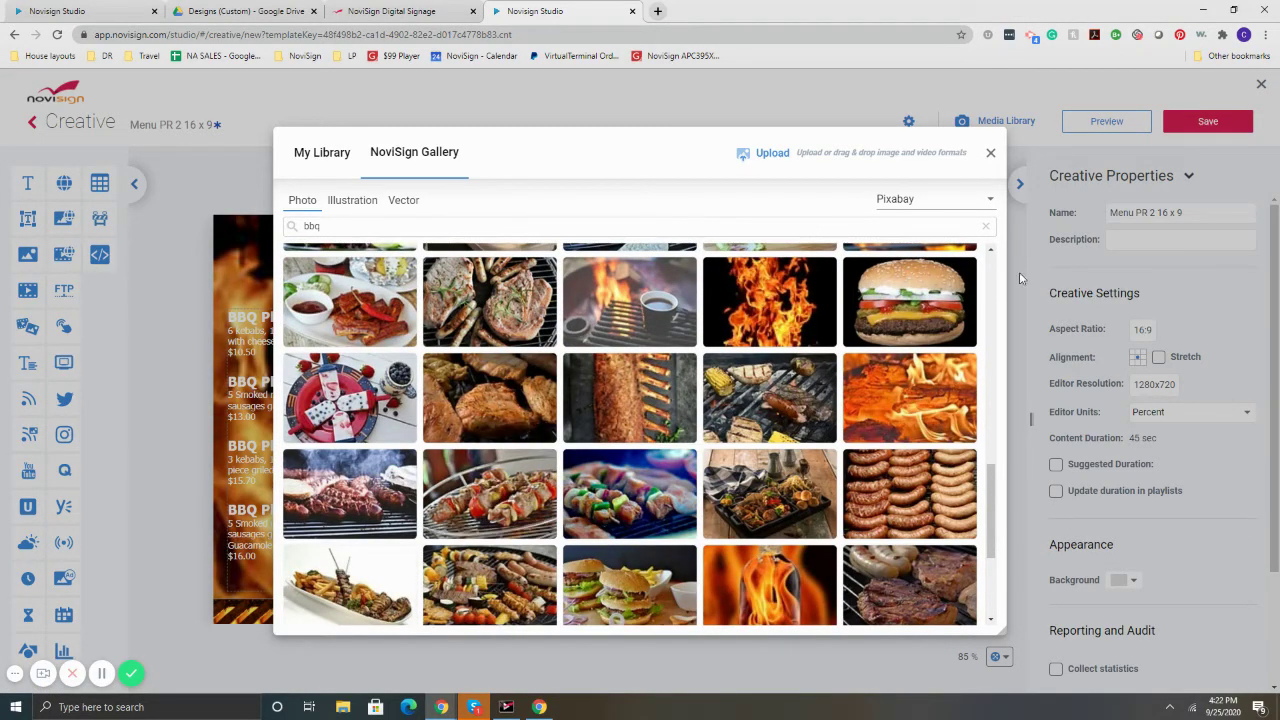
{"action": "left_click", "coordinate": [490, 490]}
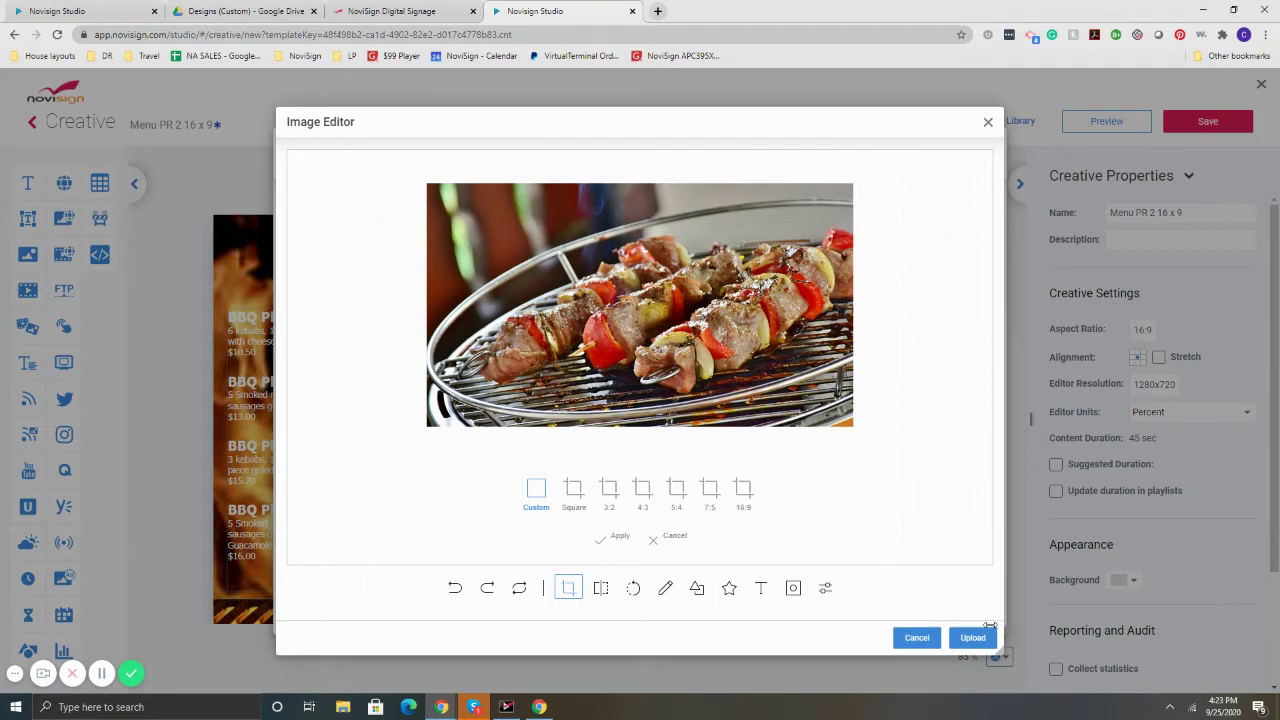
{"action": "left_click", "coordinate": [973, 638]}
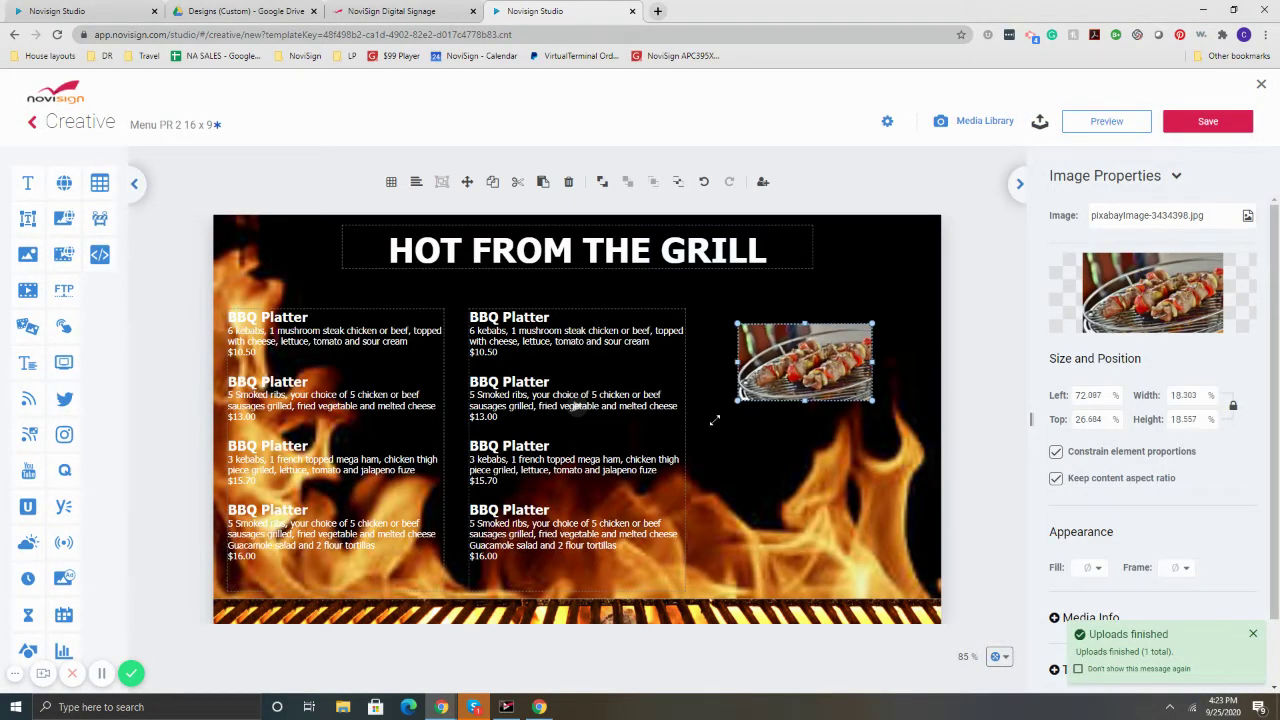
{"action": "left_click_drag", "start_coordinate": [733, 425], "coordinate": [783, 407]}
{"action": "left_click_drag", "start_coordinate": [627, 480], "coordinate": [715, 429]}
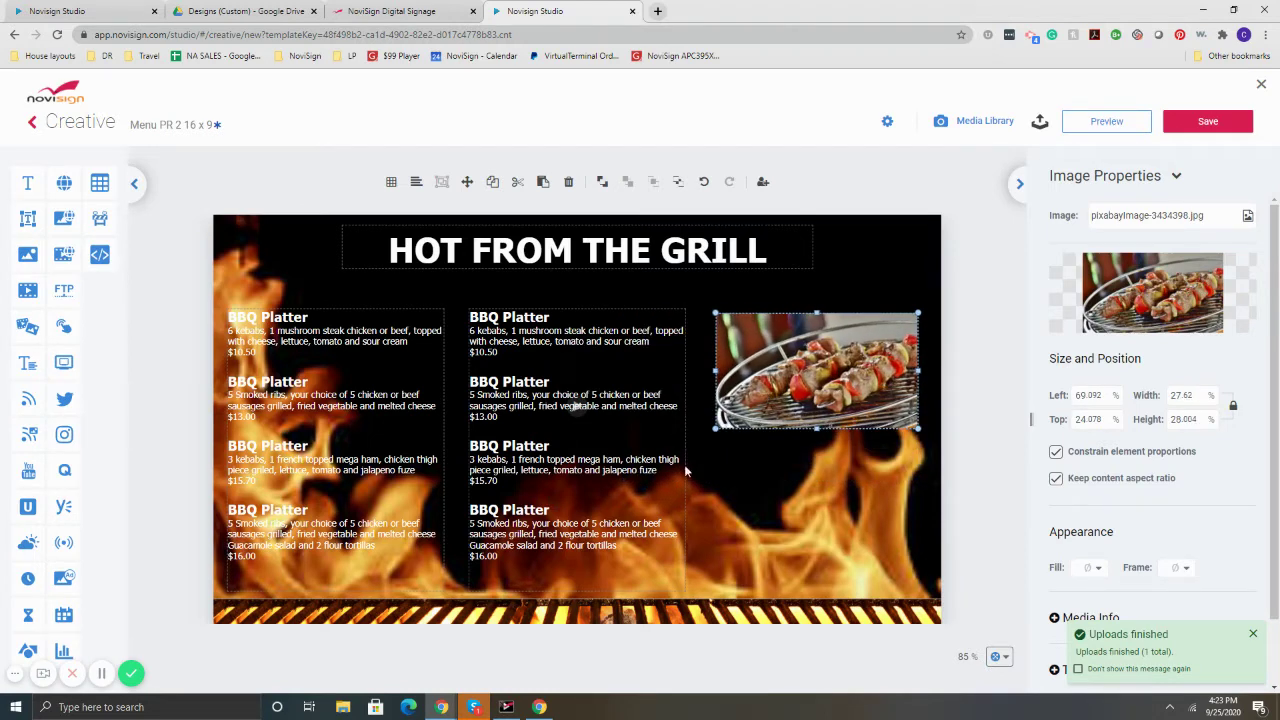
- Close the grill menu editor without saving
{"action": "left_click", "coordinate": [1260, 86]}
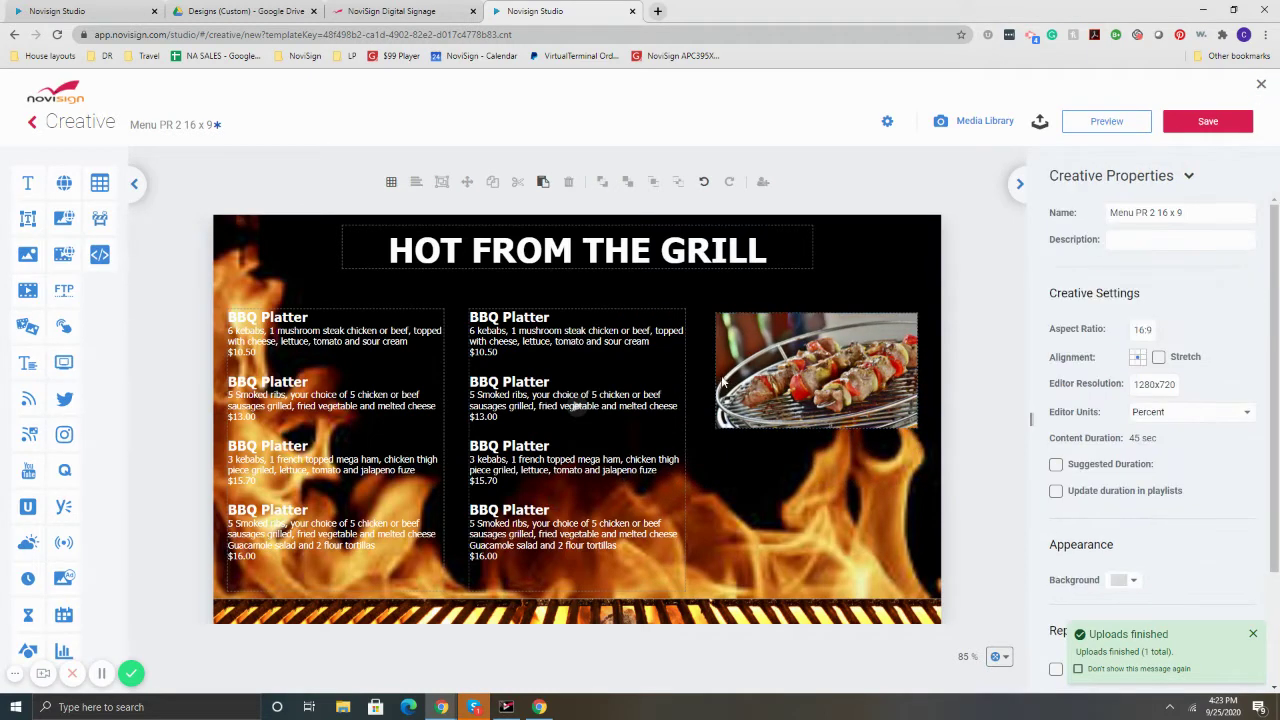
{"action": "left_click", "coordinate": [1261, 85]}
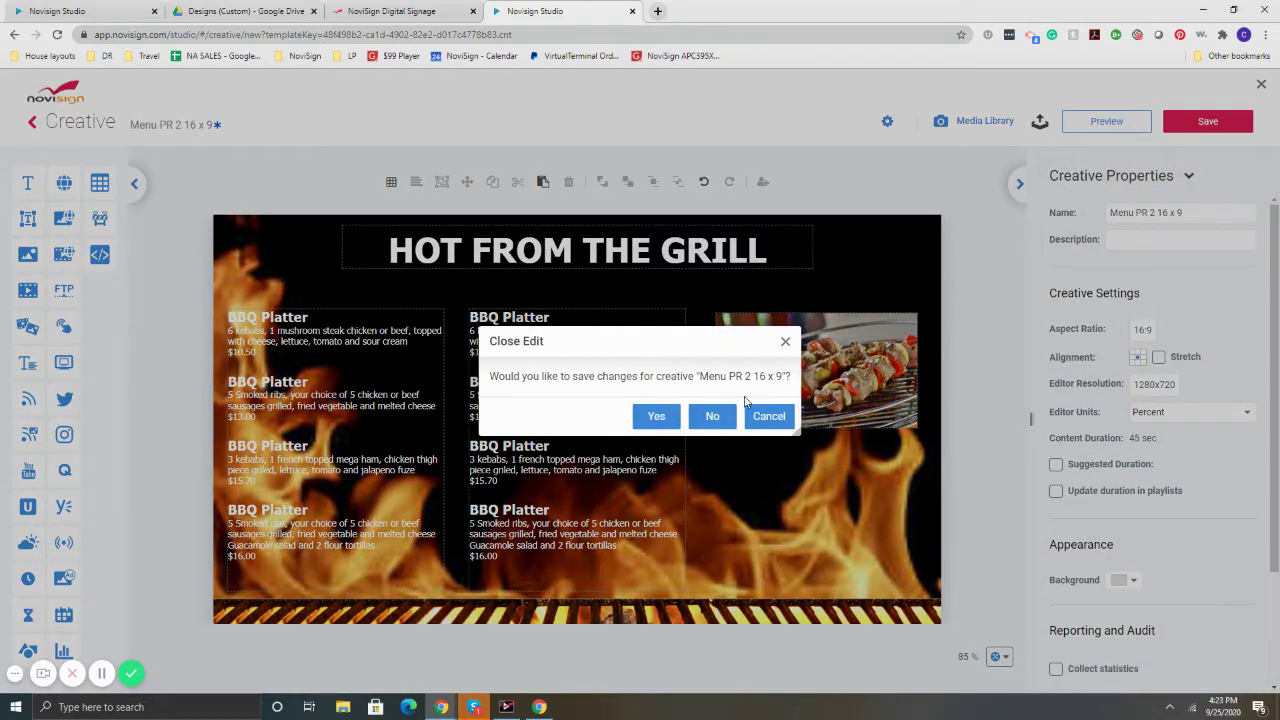
{"action": "left_click", "coordinate": [712, 416]}
- Start a blank creative in portrait 9:16 format
{"action": "left_click", "coordinate": [194, 202]}
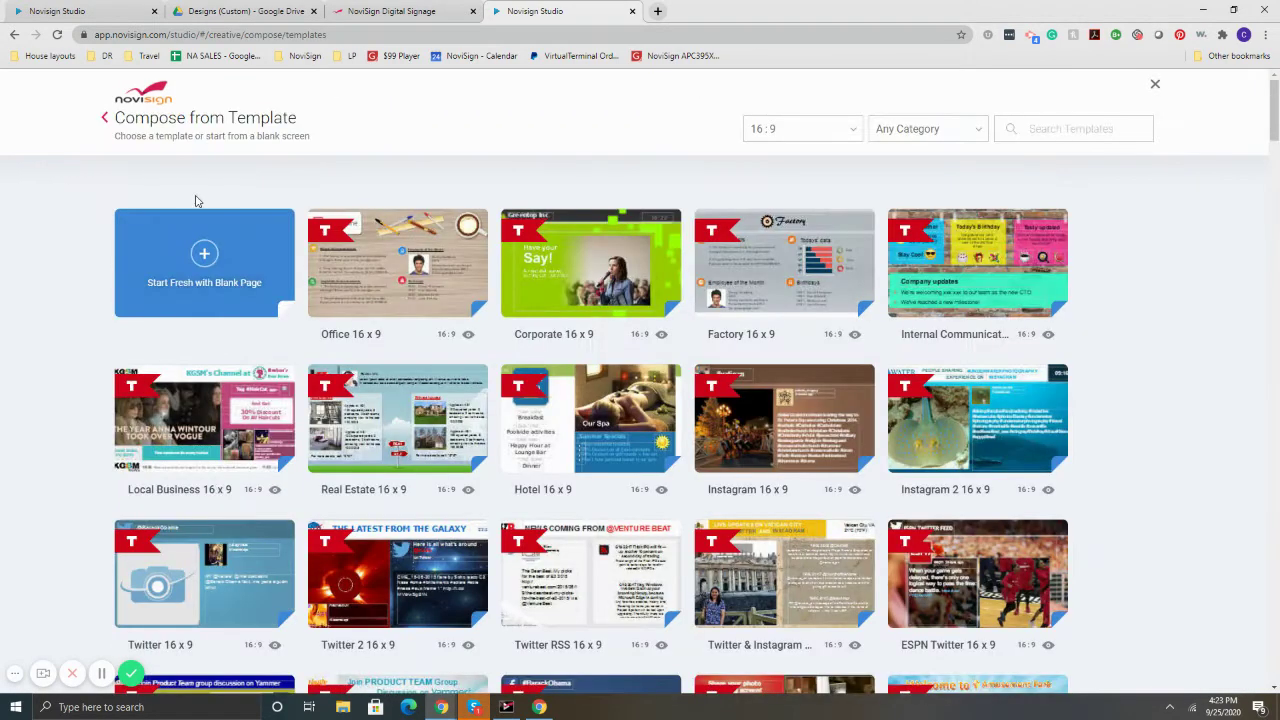
{"action": "left_click", "coordinate": [795, 137]}
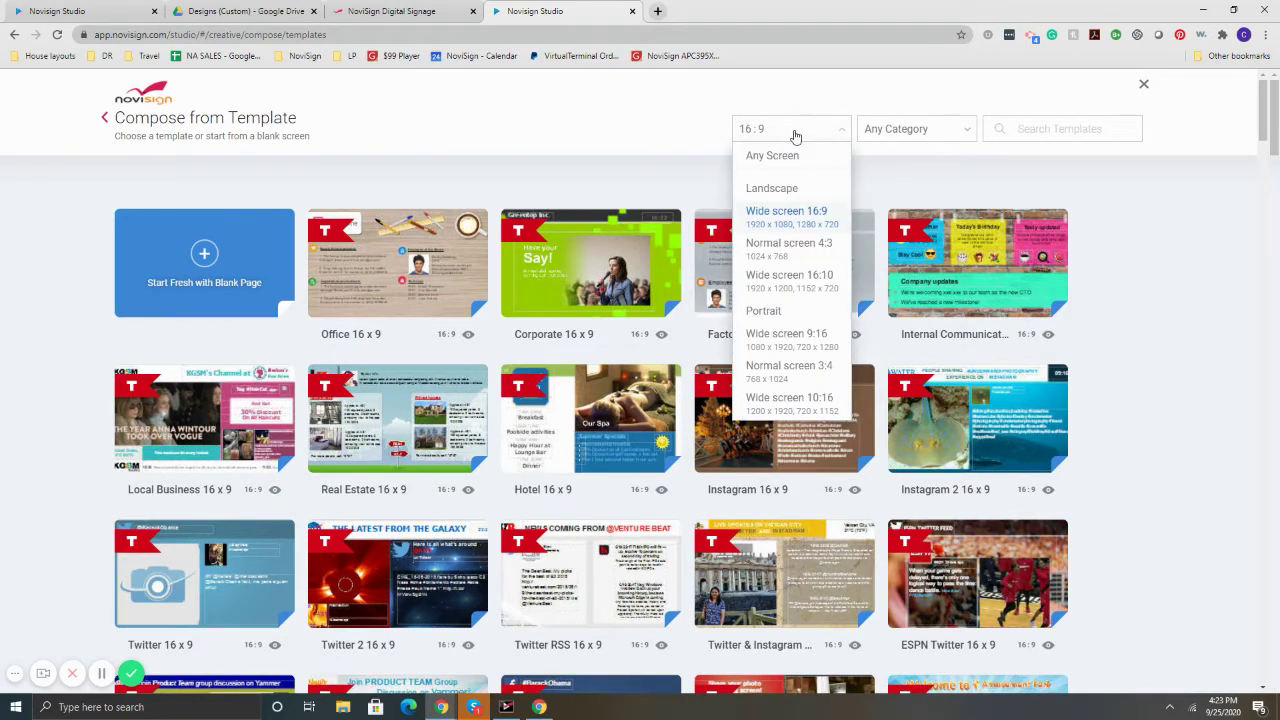
{"action": "left_click", "coordinate": [759, 339]}
{"action": "left_click", "coordinate": [275, 285]}
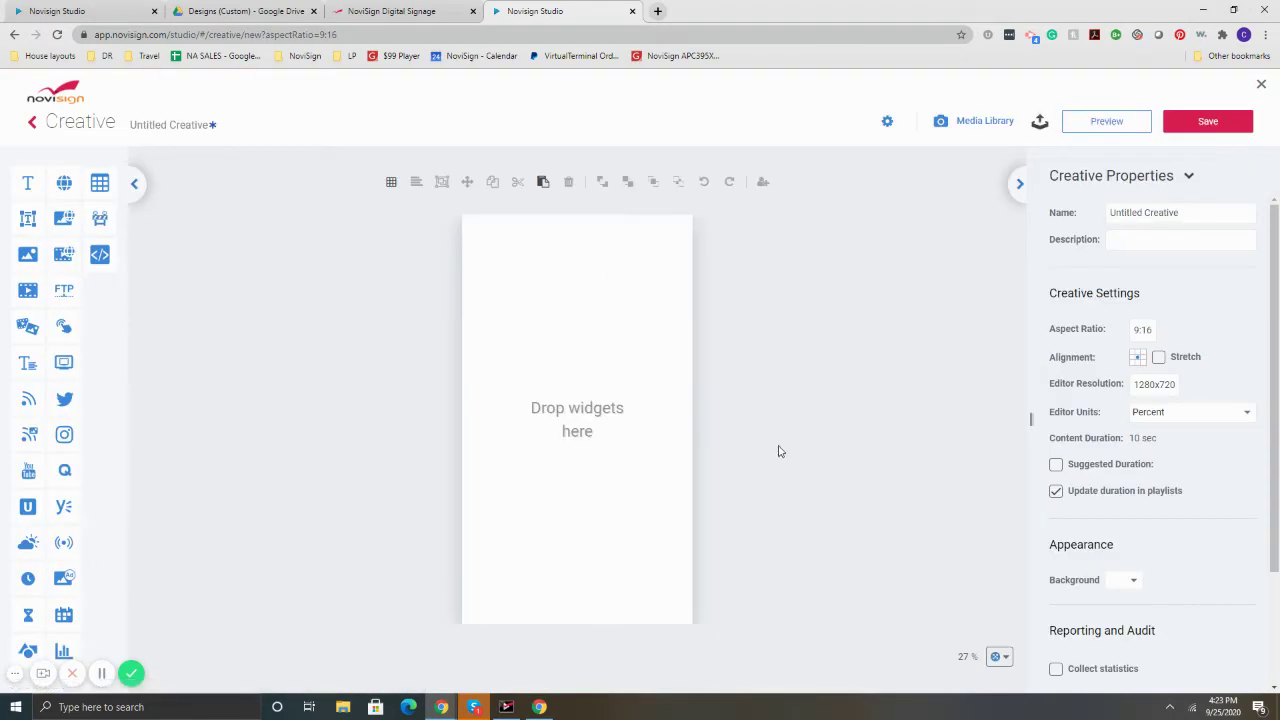
- Add an Image widget to the blank page and browse the Media Library
{"action": "left_click_drag", "start_coordinate": [573, 297], "coordinate": [573, 297]}
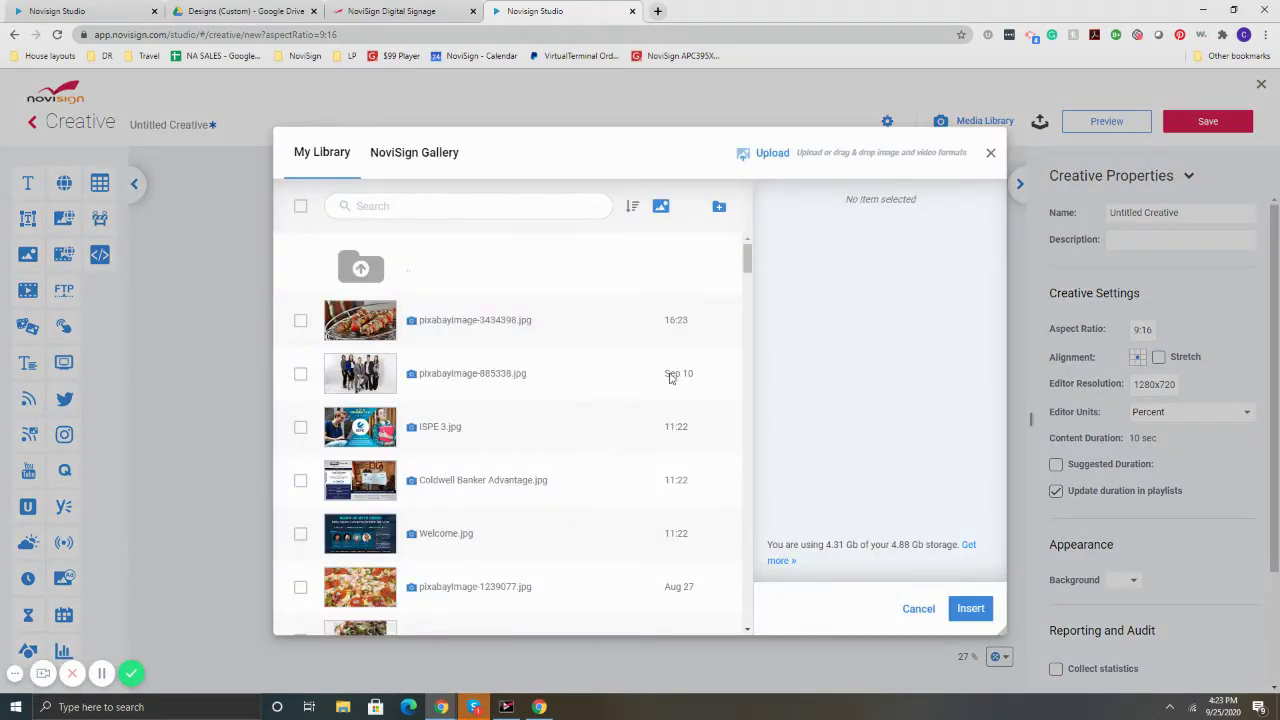
{"action": "scroll", "coordinate": [551, 417], "scroll_direction": "down", "scroll_amount": 3}
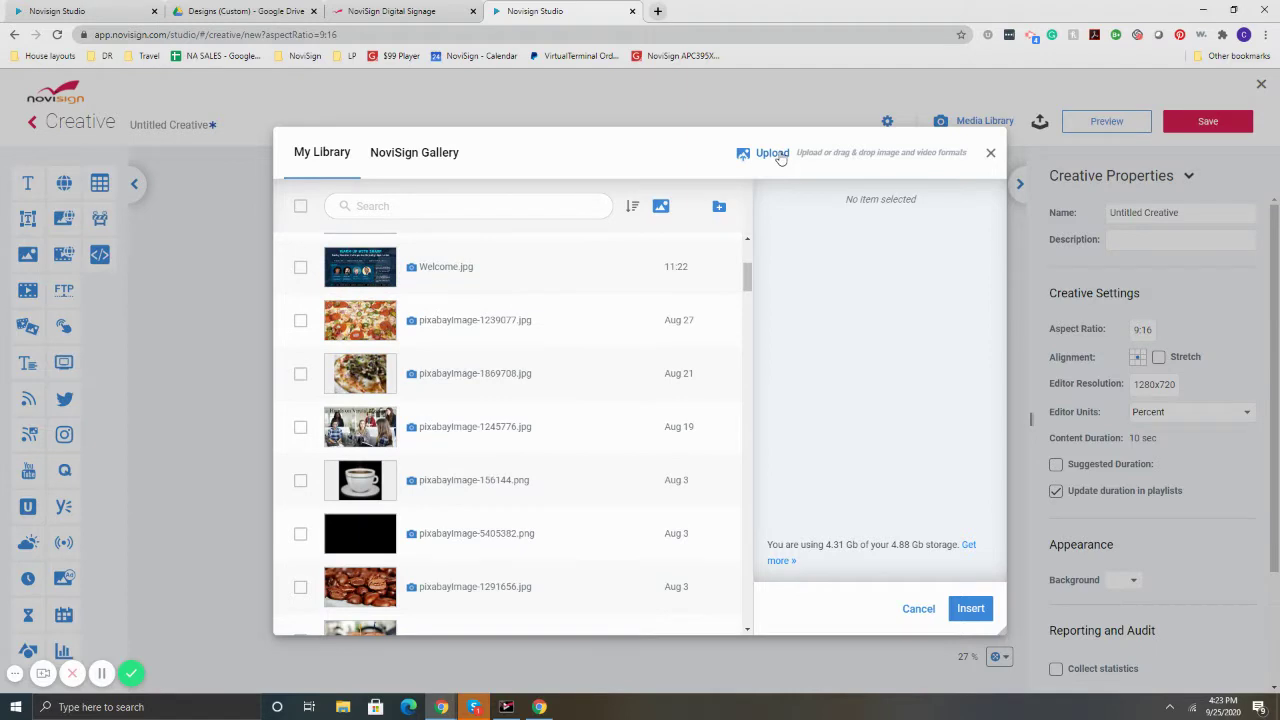
{"action": "scroll", "coordinate": [600, 440], "scroll_direction": "down", "scroll_amount": 2}
{"action": "scroll", "coordinate": [583, 451], "scroll_direction": "down", "scroll_amount": 2}
{"action": "scroll", "coordinate": [577, 451], "scroll_direction": "down", "scroll_amount": 2}
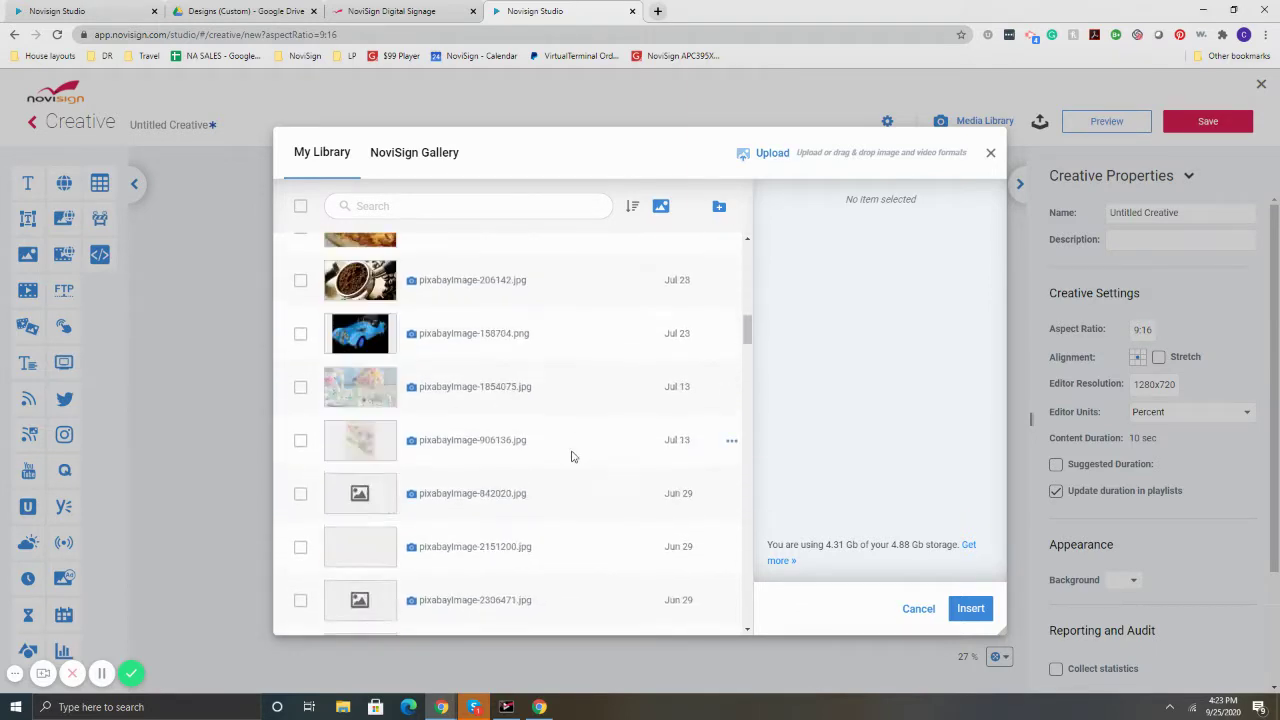
{"action": "scroll", "coordinate": [571, 457], "scroll_direction": "down", "scroll_amount": 2}
{"action": "scroll", "coordinate": [571, 457], "scroll_direction": "down", "scroll_amount": 2}
{"action": "scroll", "coordinate": [569, 455], "scroll_direction": "down", "scroll_amount": 2}
{"action": "scroll", "coordinate": [569, 455], "scroll_direction": "down", "scroll_amount": 2}
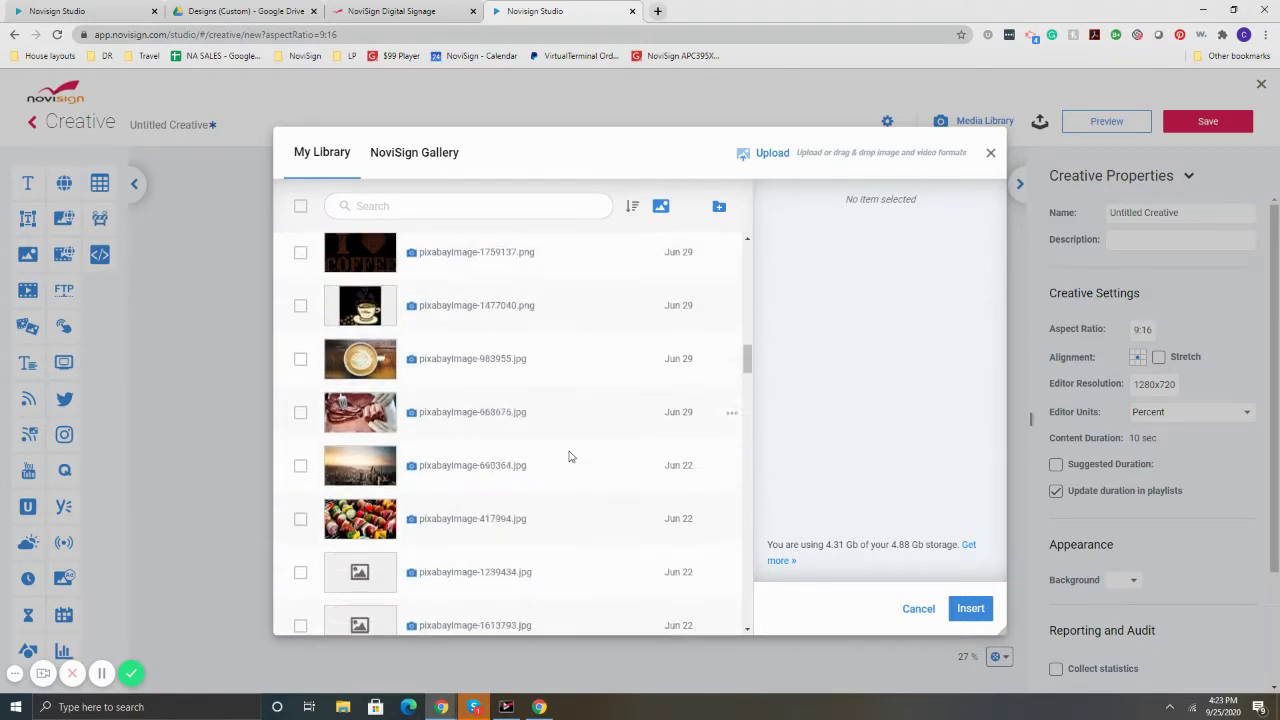
{"action": "scroll", "coordinate": [567, 457], "scroll_direction": "down", "scroll_amount": 1}
{"action": "scroll", "coordinate": [566, 457], "scroll_direction": "down", "scroll_amount": 2}
{"action": "scroll", "coordinate": [563, 457], "scroll_direction": "down", "scroll_amount": 1}
{"action": "scroll", "coordinate": [563, 457], "scroll_direction": "down", "scroll_amount": 2}
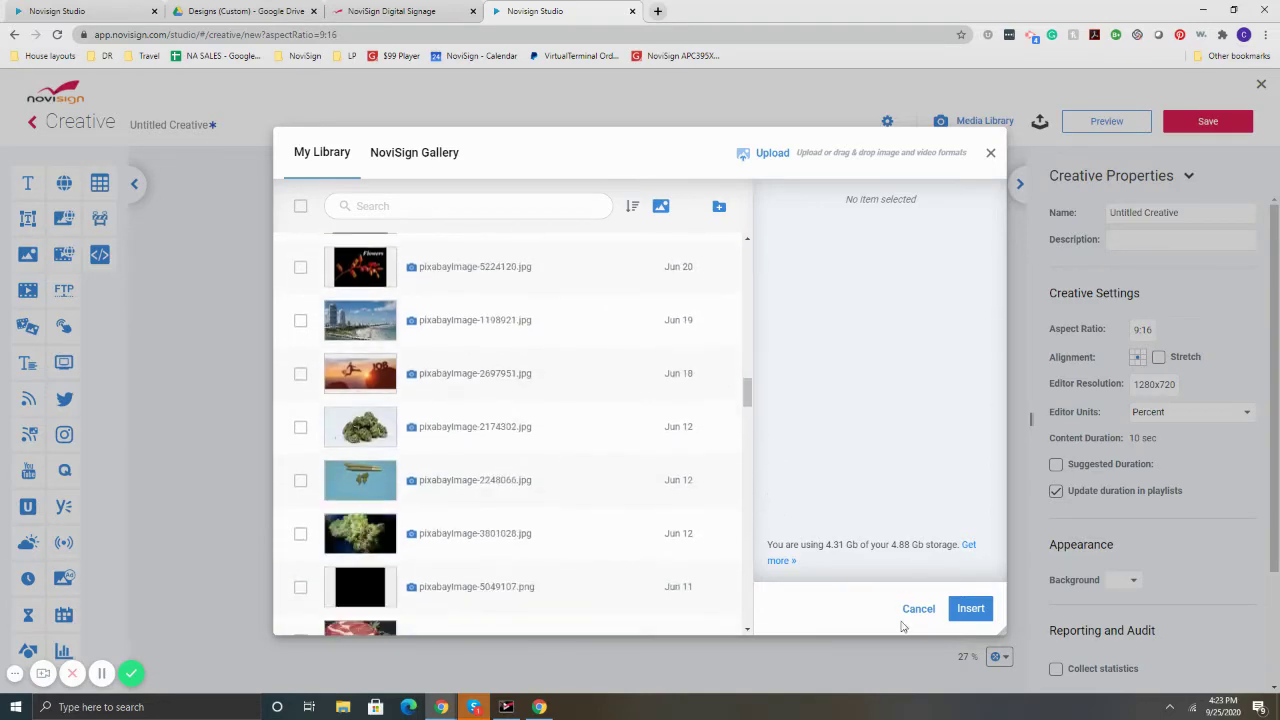
- Cancel the Media Library and close the blank creative without saving
{"action": "left_click", "coordinate": [916, 610]}
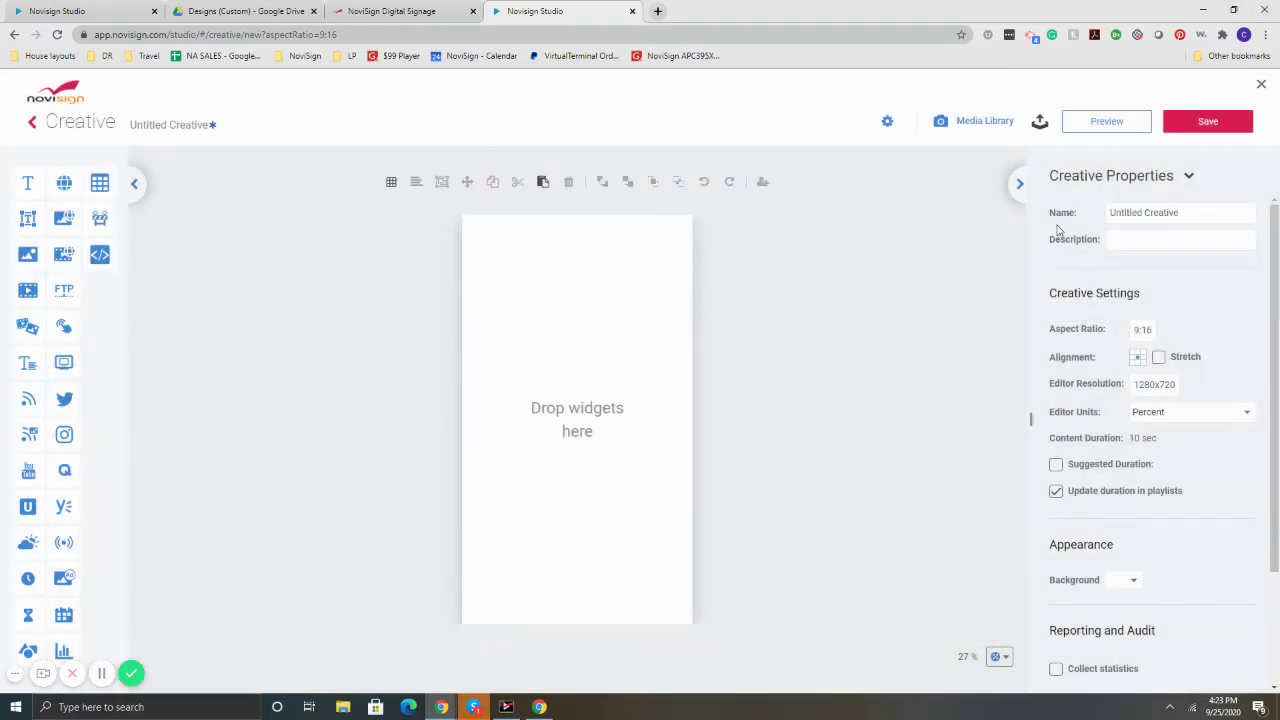
{"action": "left_click", "coordinate": [1264, 83]}
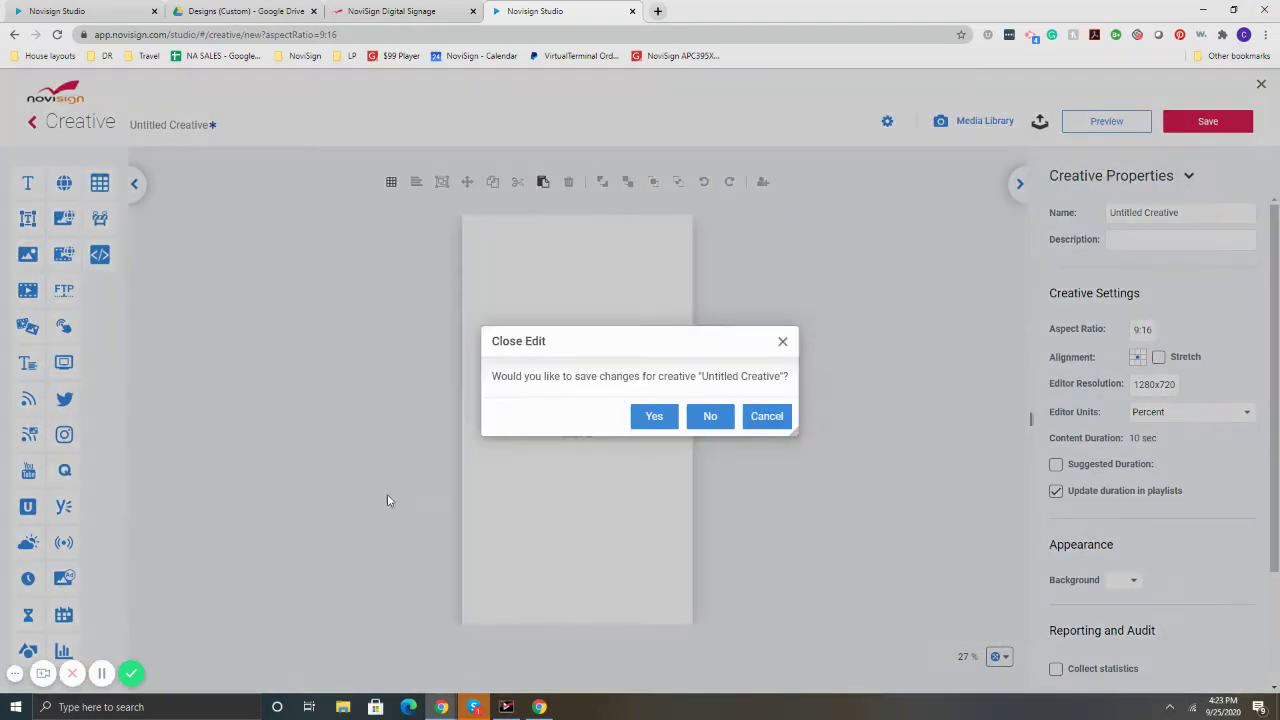
{"action": "left_click", "coordinate": [705, 416]}
- Create a new creative from the Menu Board Bar B Q template
{"action": "left_click", "coordinate": [195, 200]}
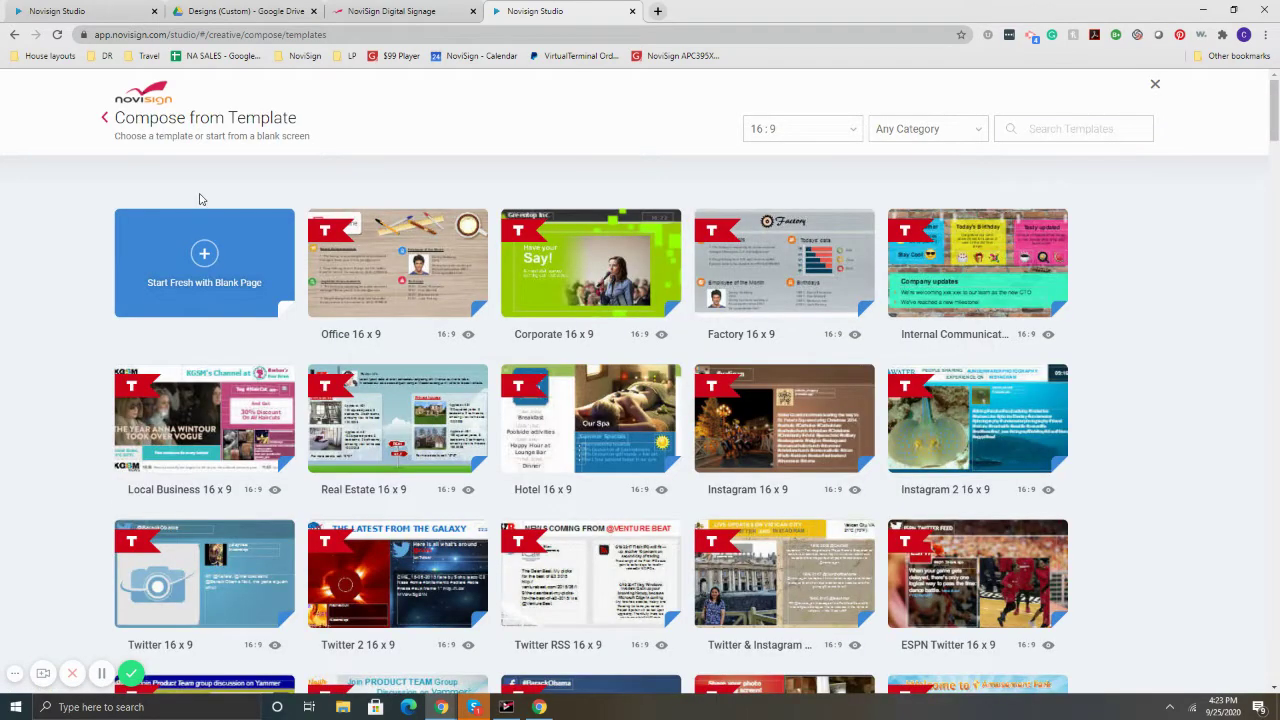
{"action": "scroll", "coordinate": [400, 300], "scroll_direction": "down", "scroll_amount": 3}
{"action": "scroll", "coordinate": [600, 440], "scroll_direction": "down", "scroll_amount": 3}
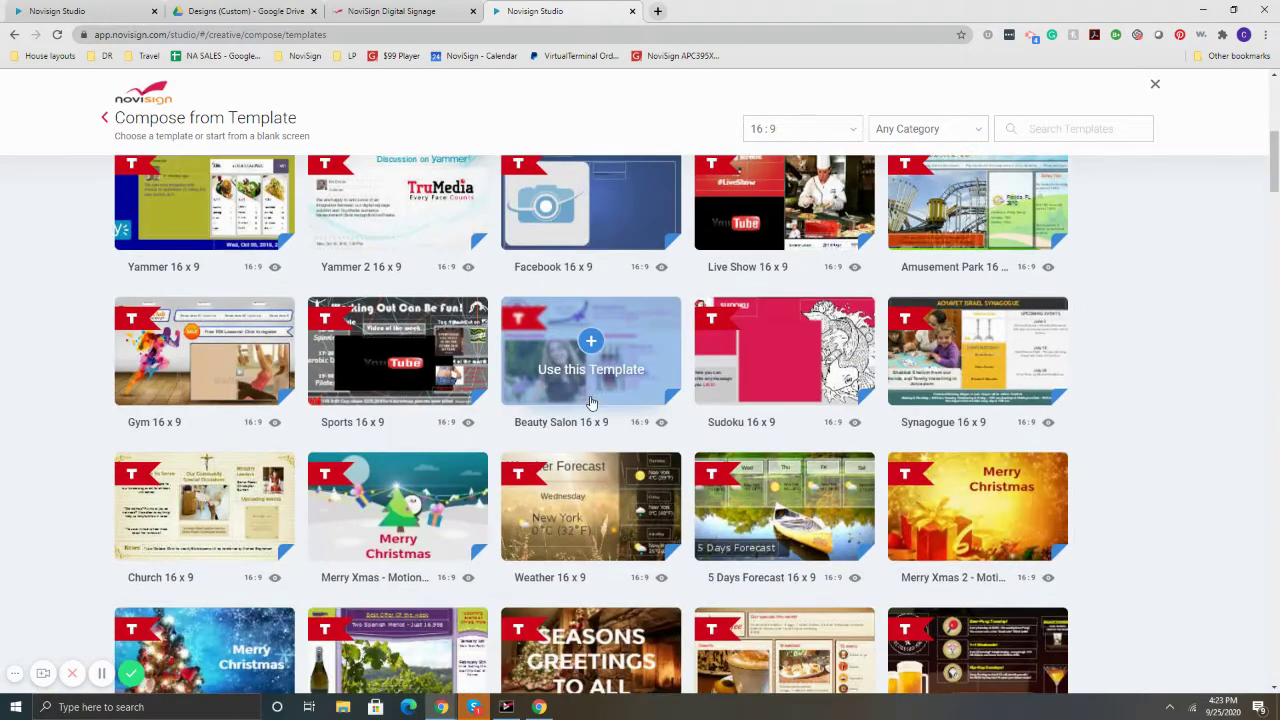
{"action": "scroll", "coordinate": [613, 455], "scroll_direction": "down", "scroll_amount": 2}
{"action": "scroll", "coordinate": [605, 445], "scroll_direction": "down", "scroll_amount": 2}
{"action": "scroll", "coordinate": [595, 425], "scroll_direction": "down", "scroll_amount": 3}
{"action": "scroll", "coordinate": [595, 340], "scroll_direction": "down", "scroll_amount": 2}
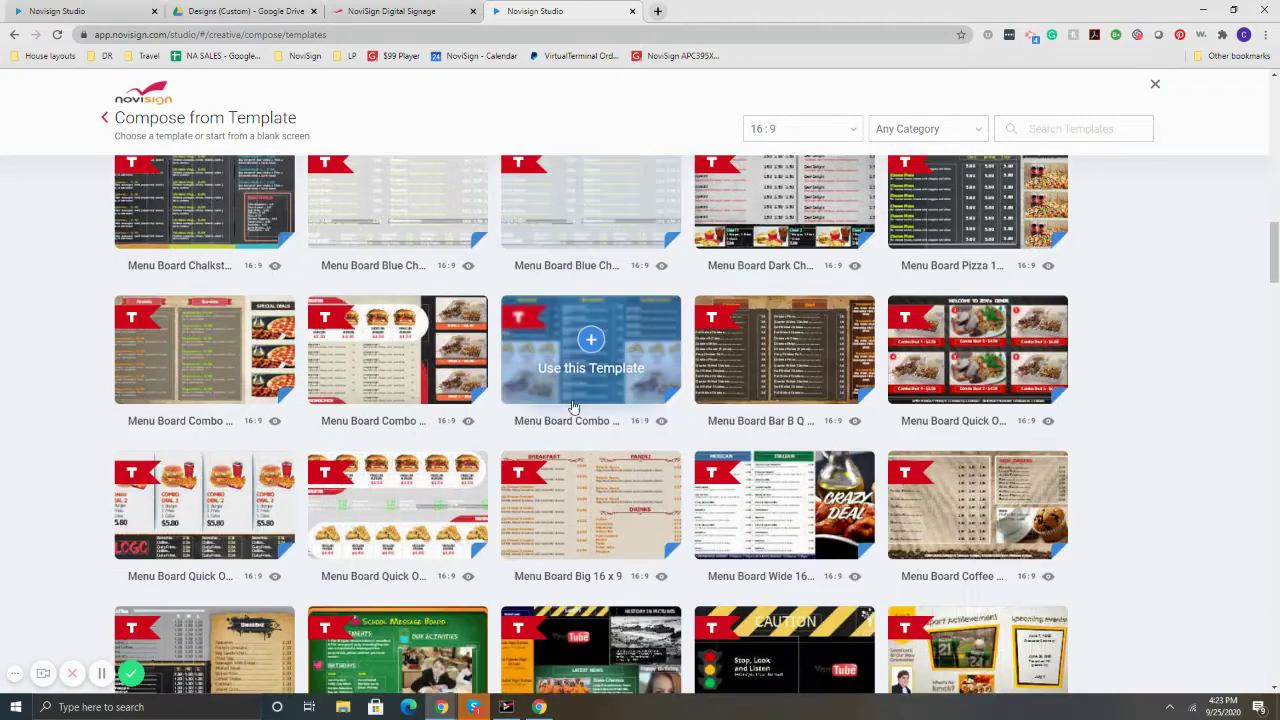
{"action": "scroll", "coordinate": [780, 280], "scroll_direction": "down", "scroll_amount": 1}
{"action": "left_click", "coordinate": [790, 212]}
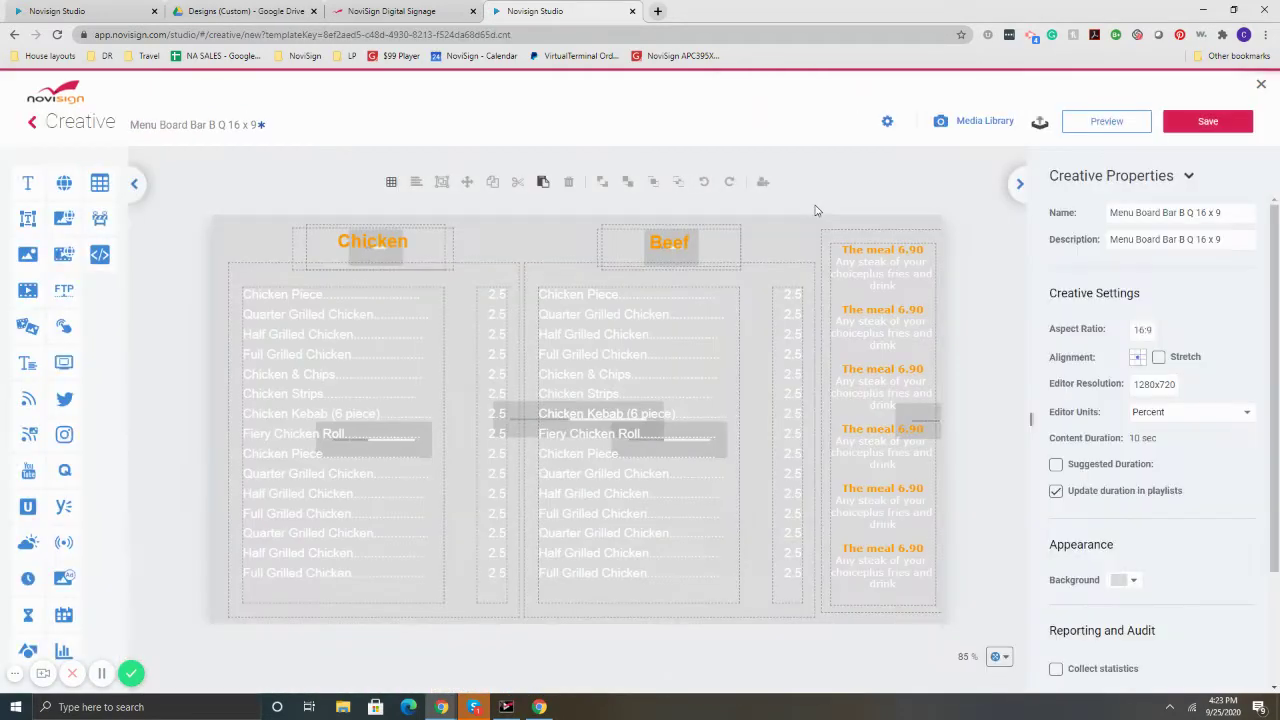
- Shorten the Beef item names and 2.5 price column, leaving space above them
{"action": "left_click", "coordinate": [660, 343]}
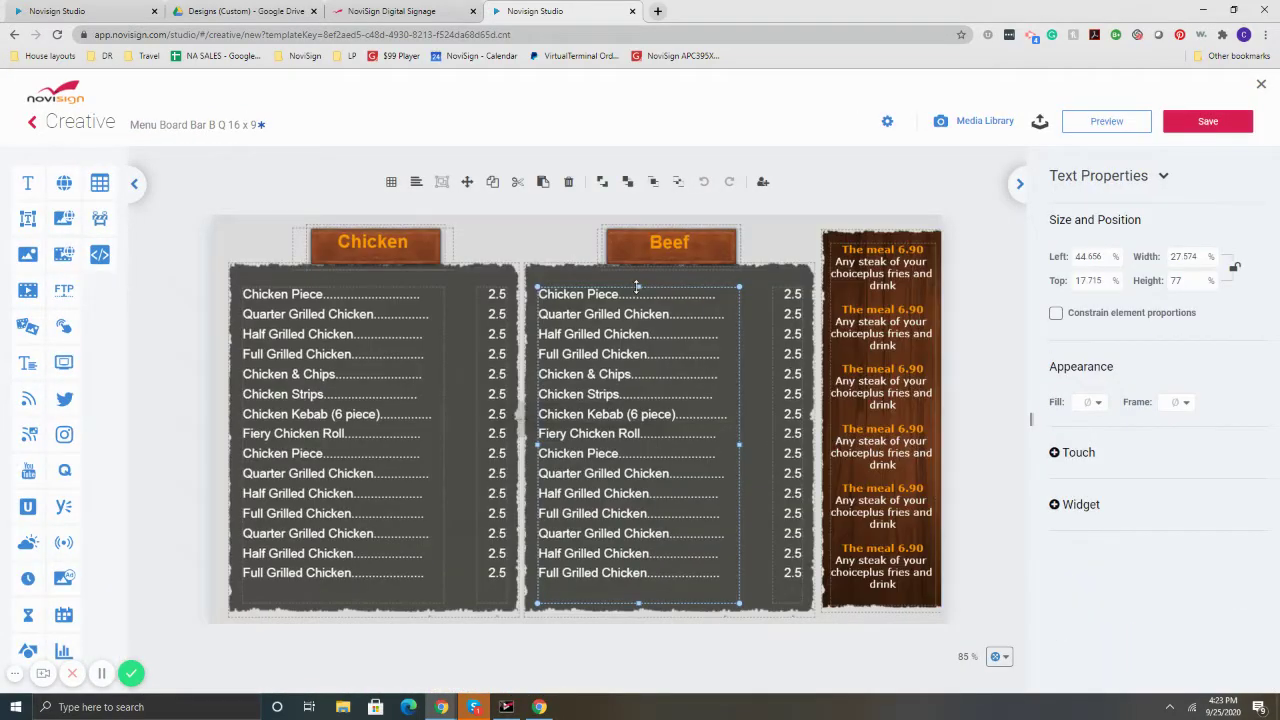
{"action": "left_click_drag", "start_coordinate": [638, 287], "coordinate": [638, 463]}
{"action": "left_click", "coordinate": [798, 412]}
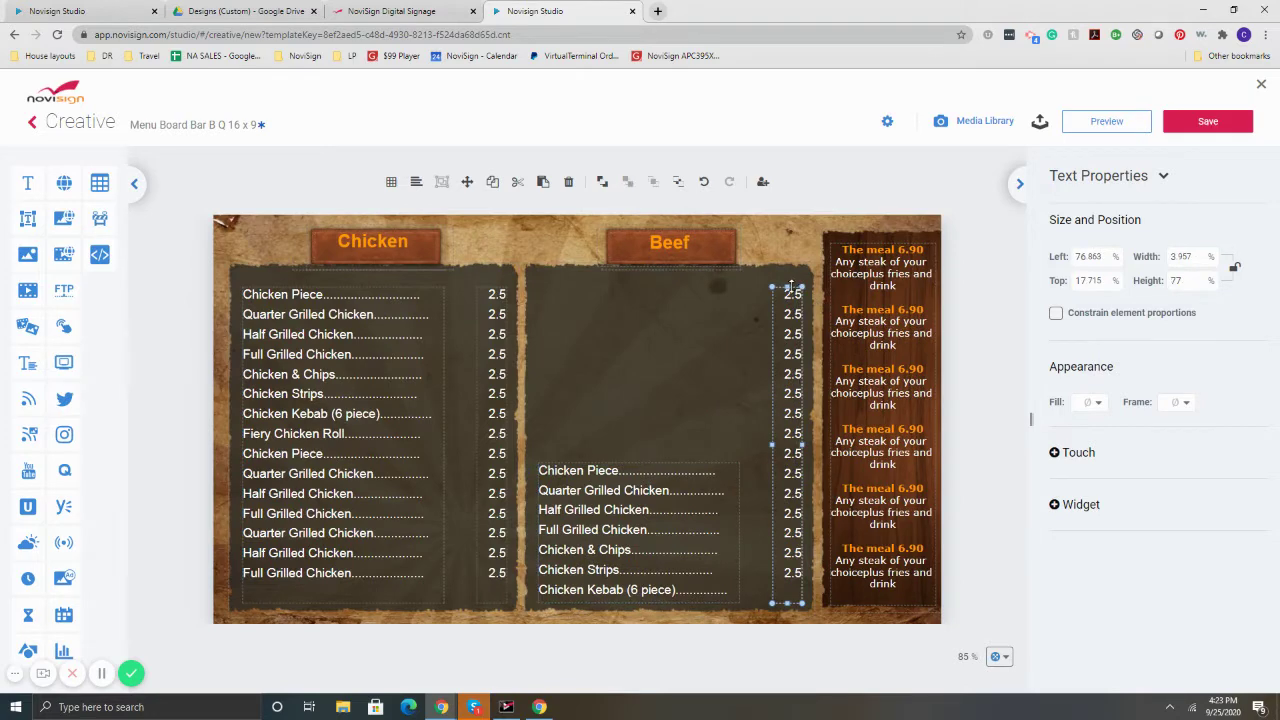
{"action": "left_click_drag", "start_coordinate": [790, 287], "coordinate": [790, 463]}
{"action": "left_click", "coordinate": [738, 357]}
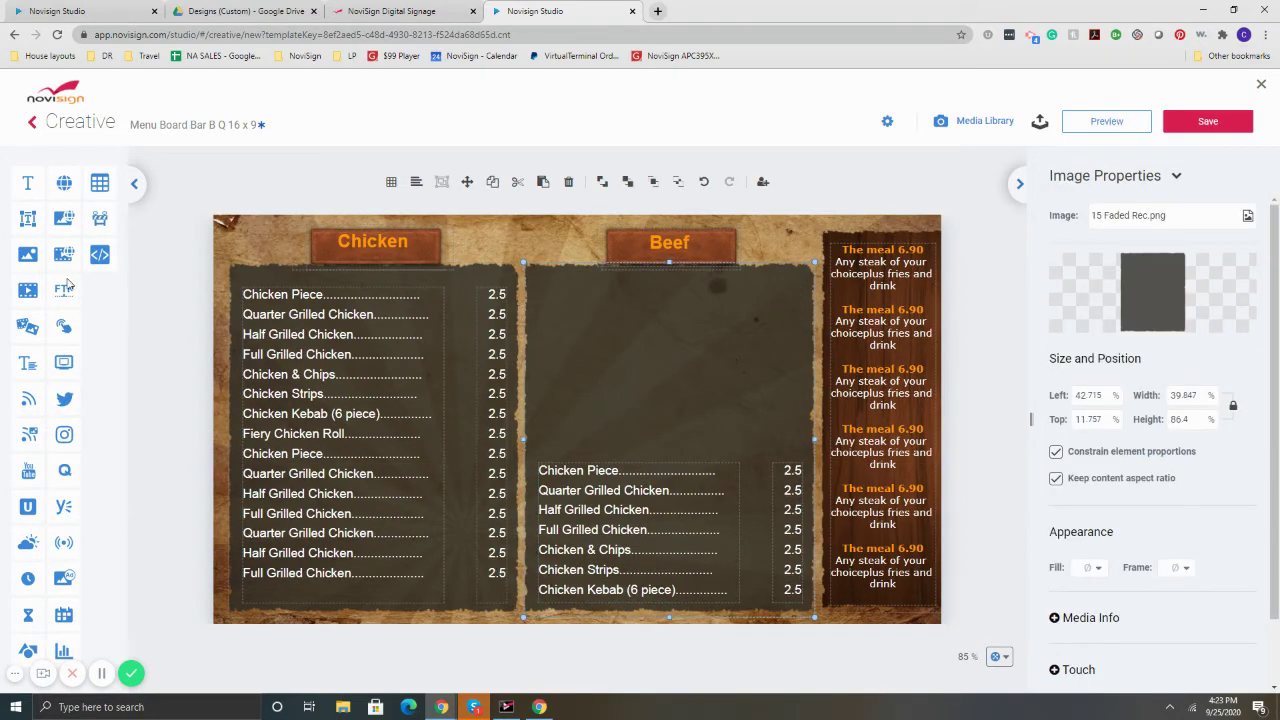
- Add a rotisserie chicken video filling the empty top of the Beef panel
{"action": "left_click_drag", "start_coordinate": [30, 283], "coordinate": [657, 349]}
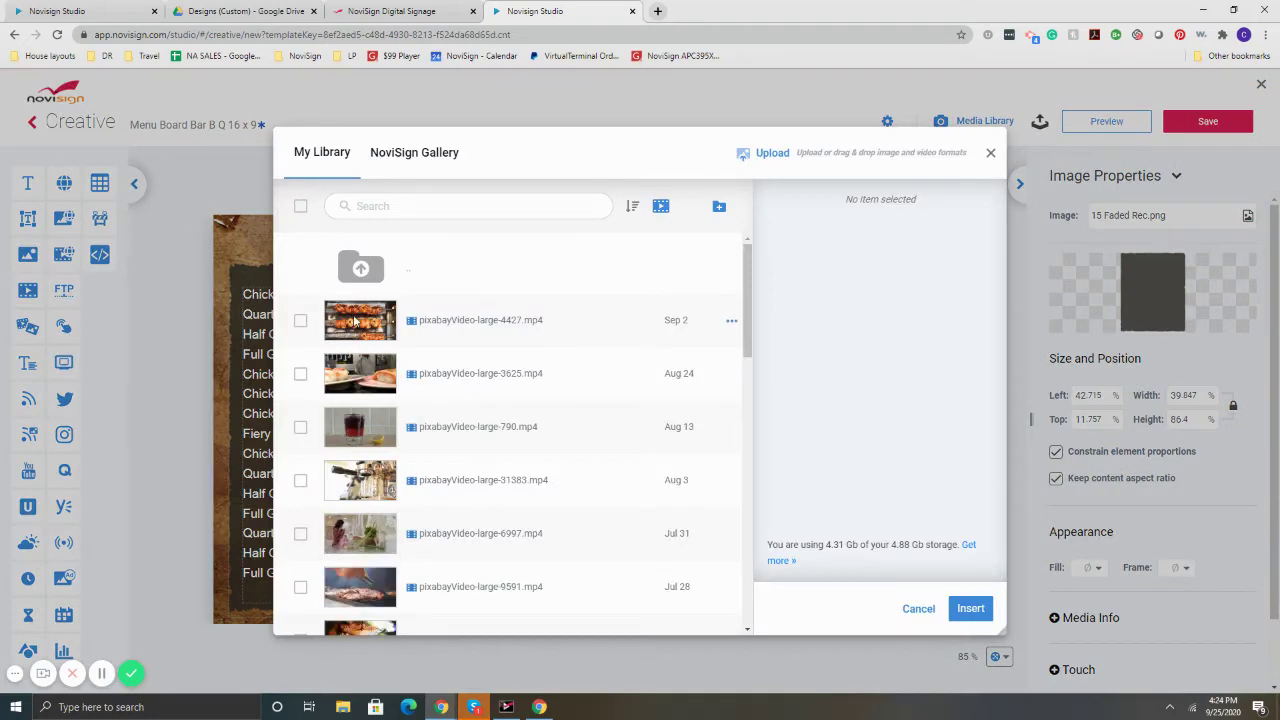
{"action": "left_click", "coordinate": [355, 320]}
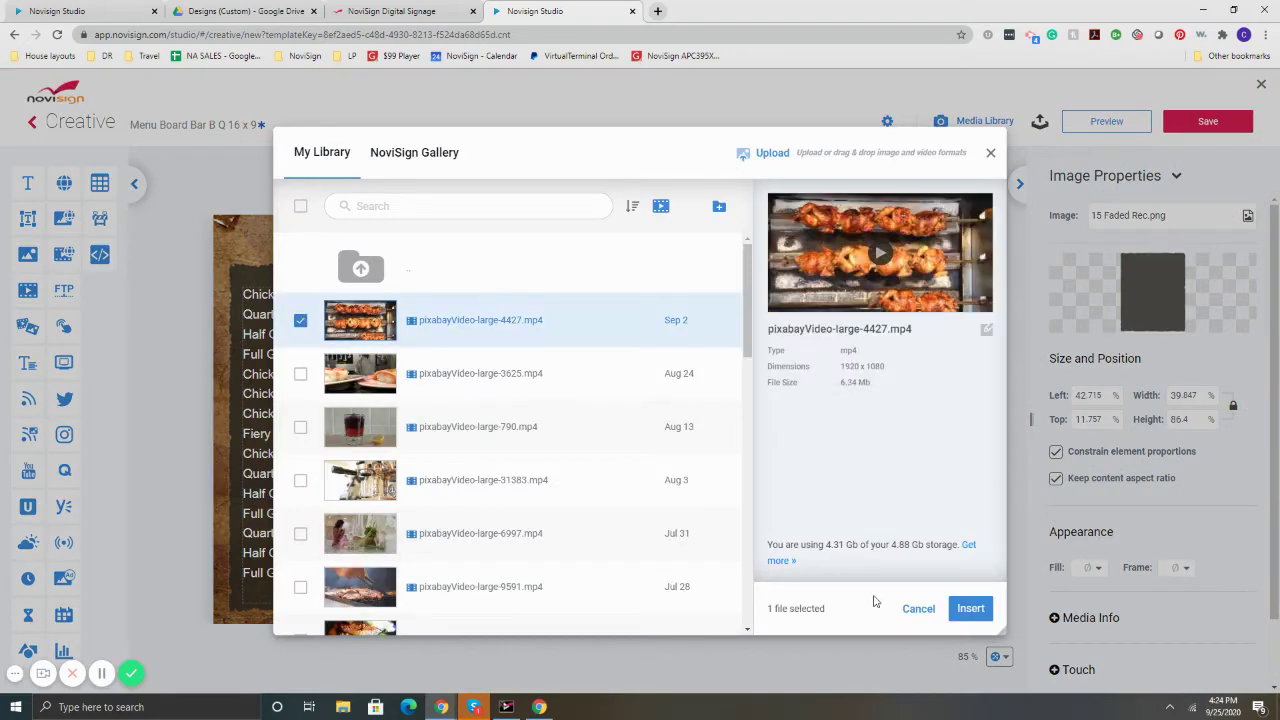
{"action": "left_click", "coordinate": [968, 608]}
{"action": "left_click_drag", "start_coordinate": [688, 370], "coordinate": [766, 345]}
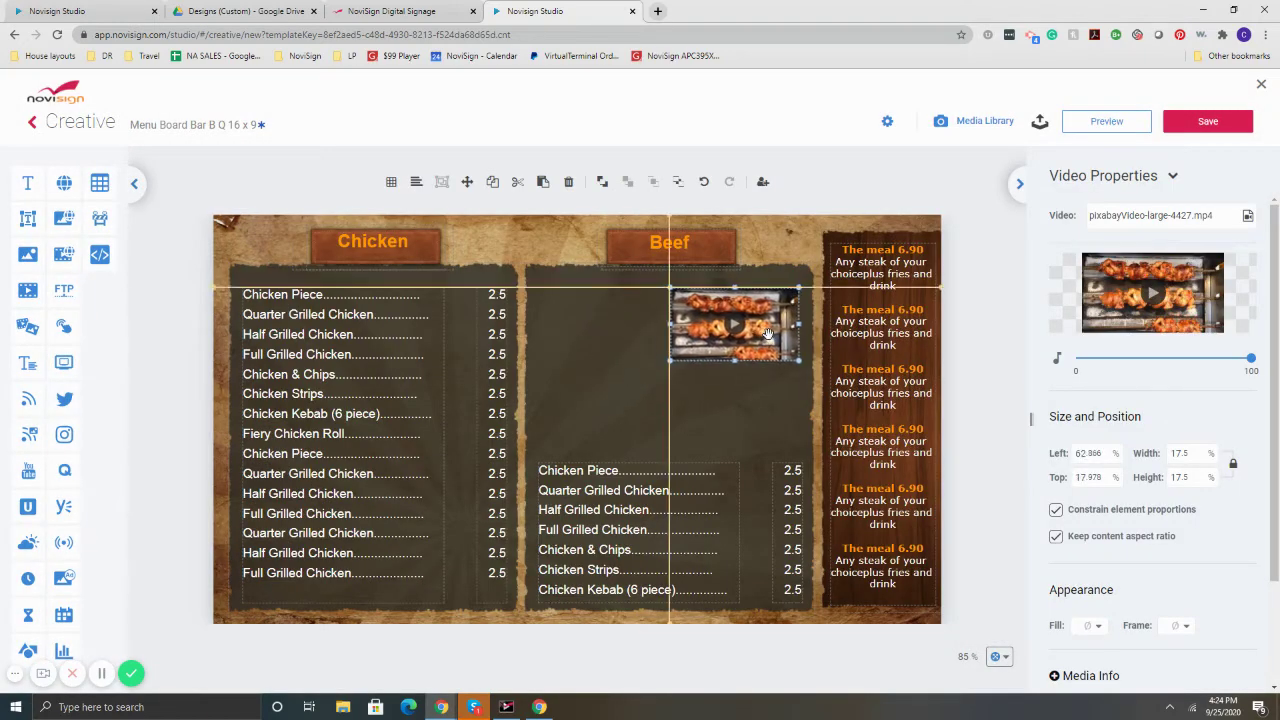
{"action": "left_click_drag", "start_coordinate": [673, 362], "coordinate": [543, 434]}
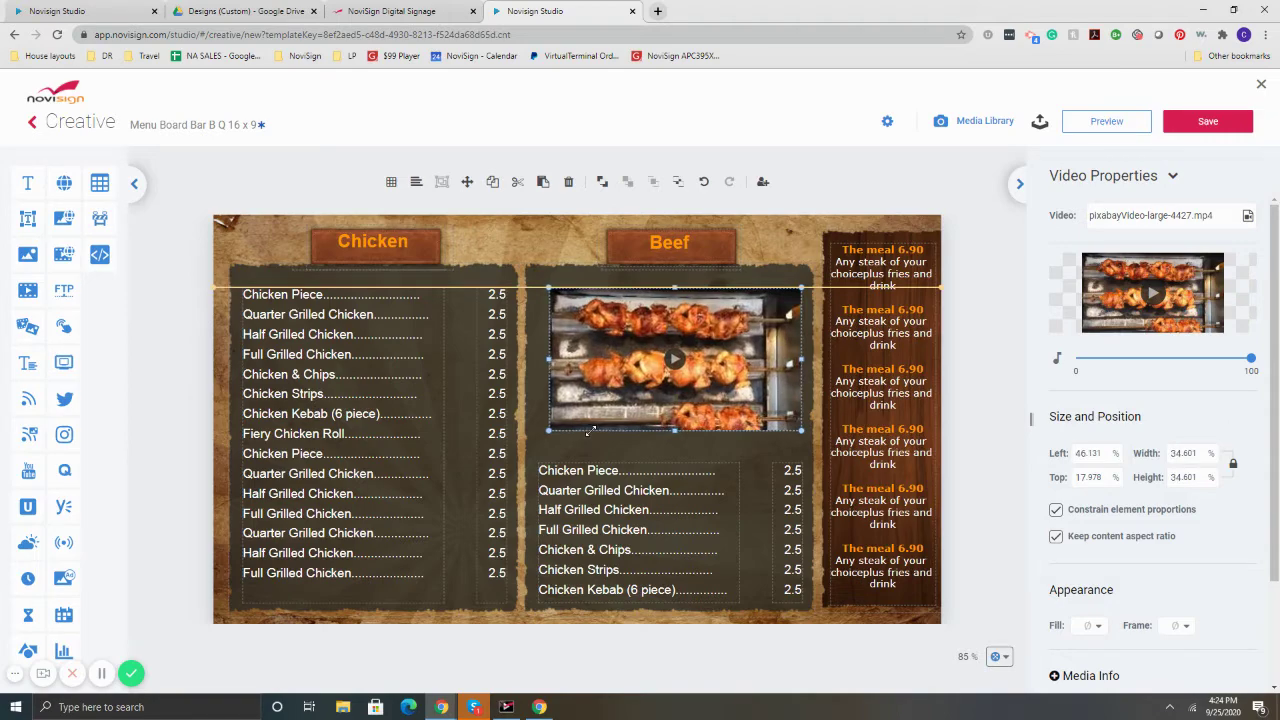
- Preview the Bar B Q board full screen, then return to the editor
{"action": "left_click", "coordinate": [1093, 124]}
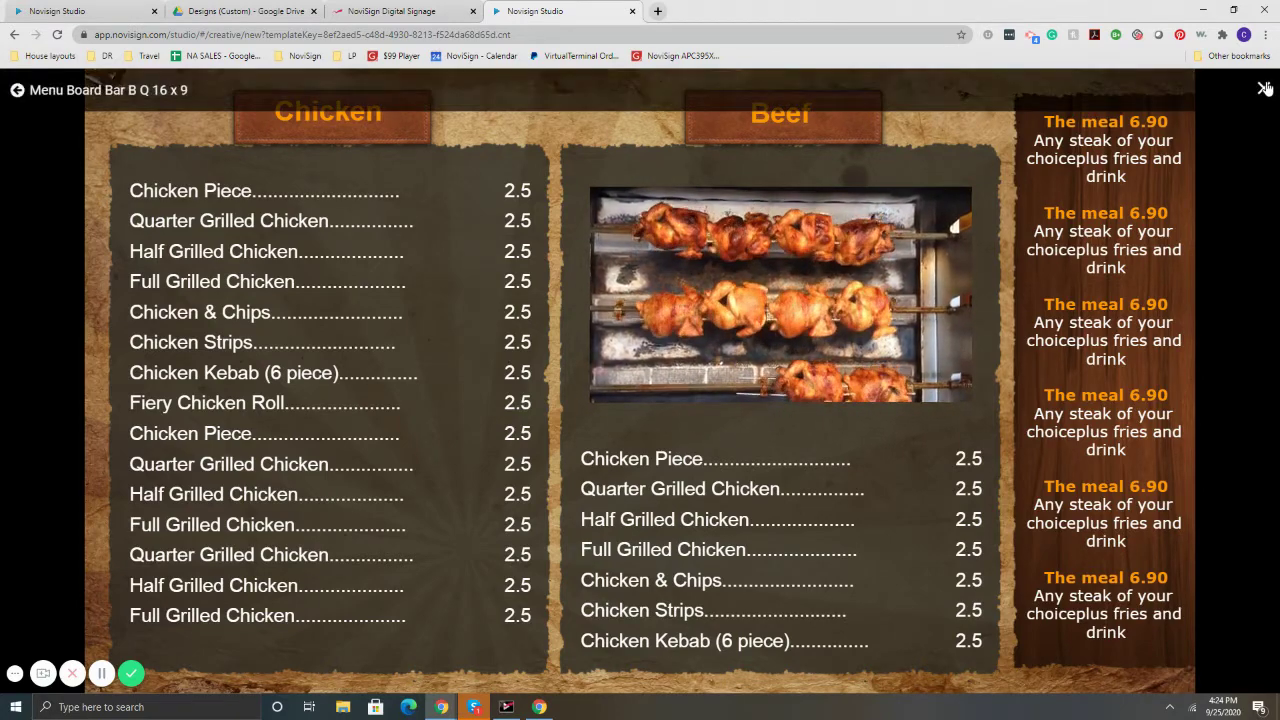
{"action": "left_click", "coordinate": [1263, 89]}
- Delete the rotisserie chicken video from the board and switch to the novisign.com tab
{"action": "left_click", "coordinate": [657, 360]}
{"action": "key", "text": "Delete"}
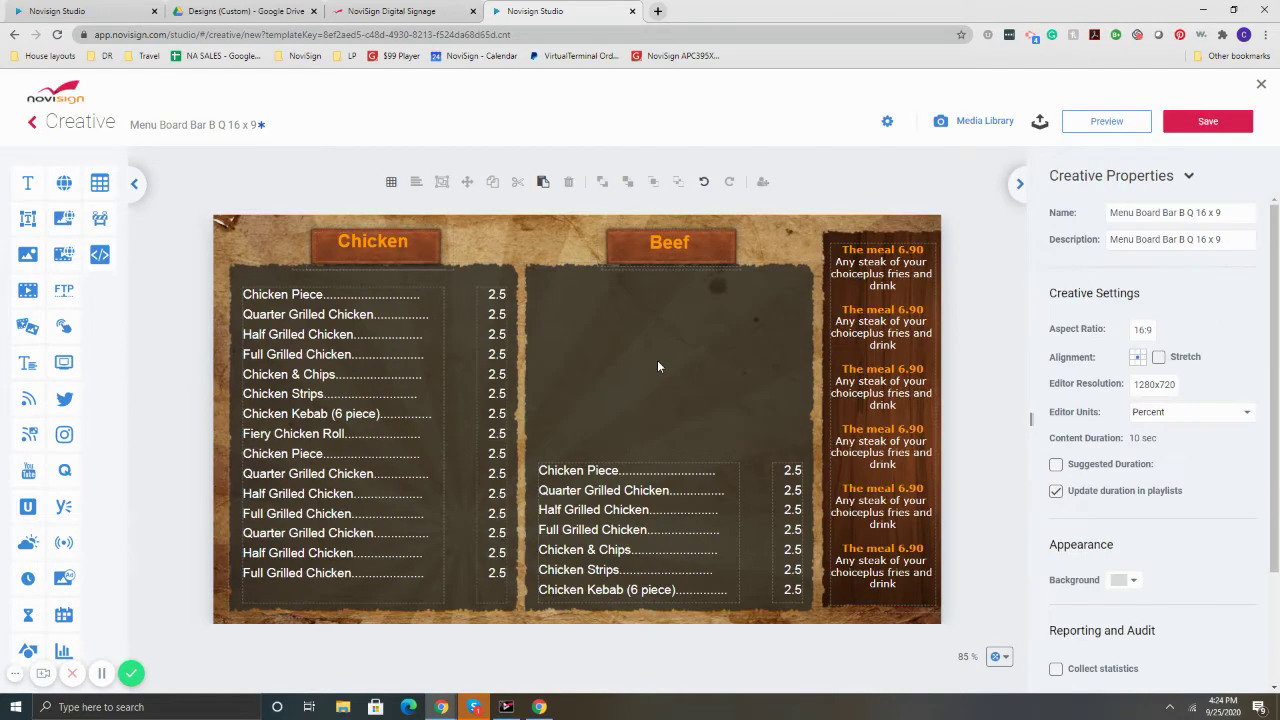
{"action": "left_click", "coordinate": [390, 11]}
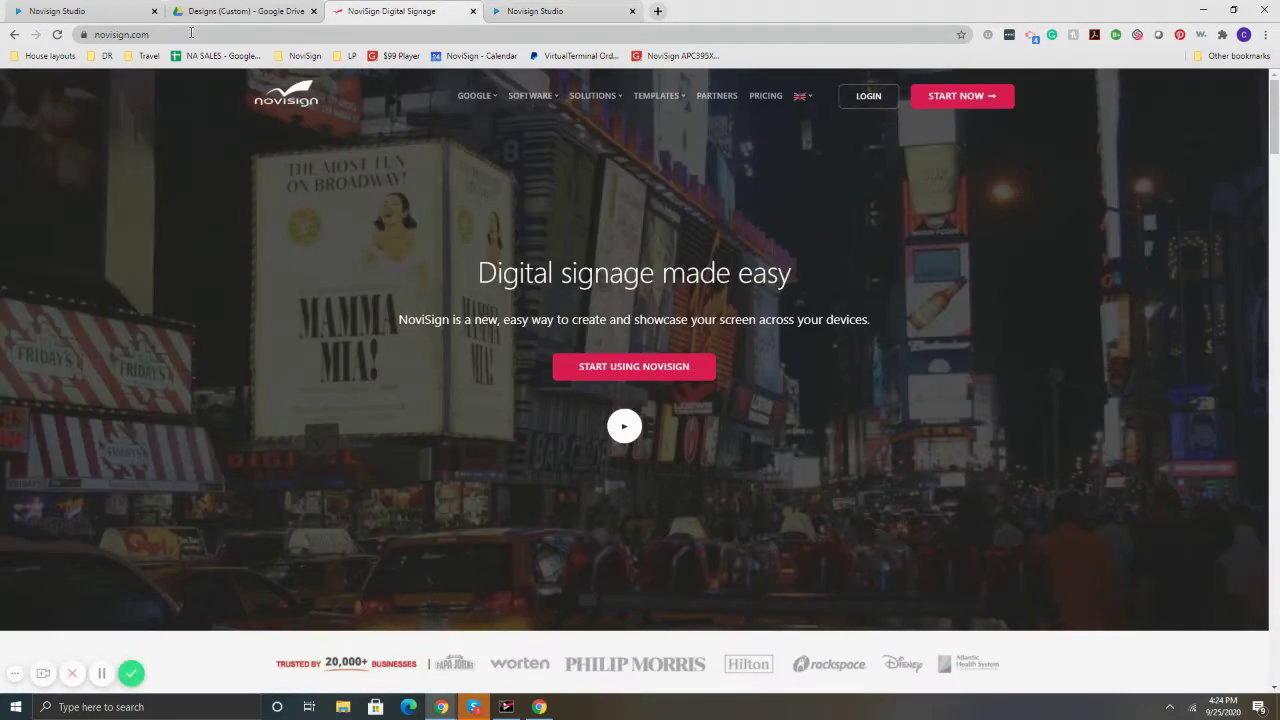